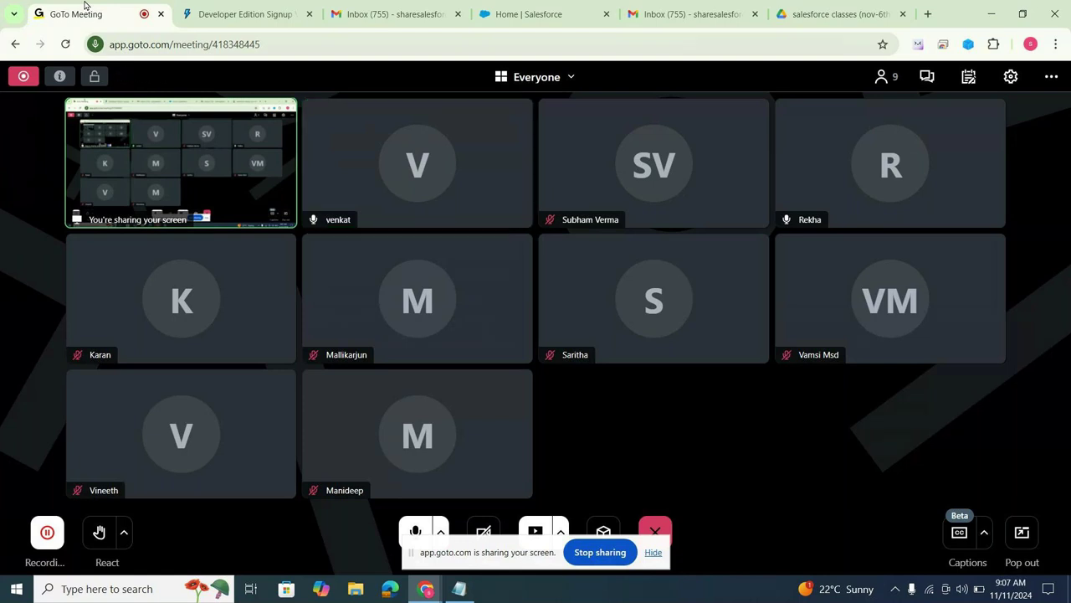
Step: Switch to Salesforce, search the apps and items for file, and open Files
left_click(481, 8)
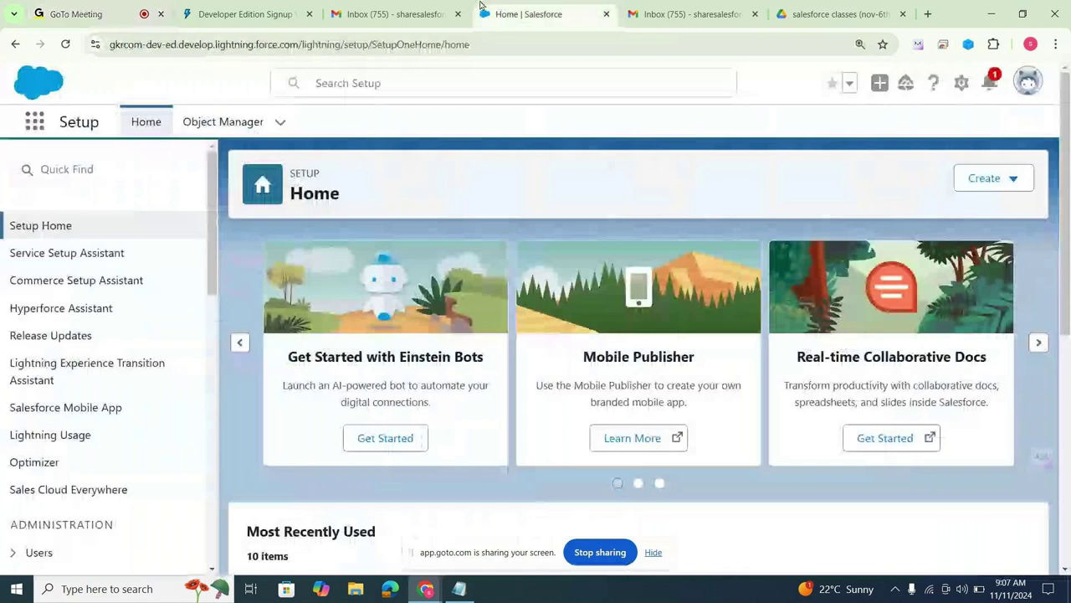
left_click(32, 121)
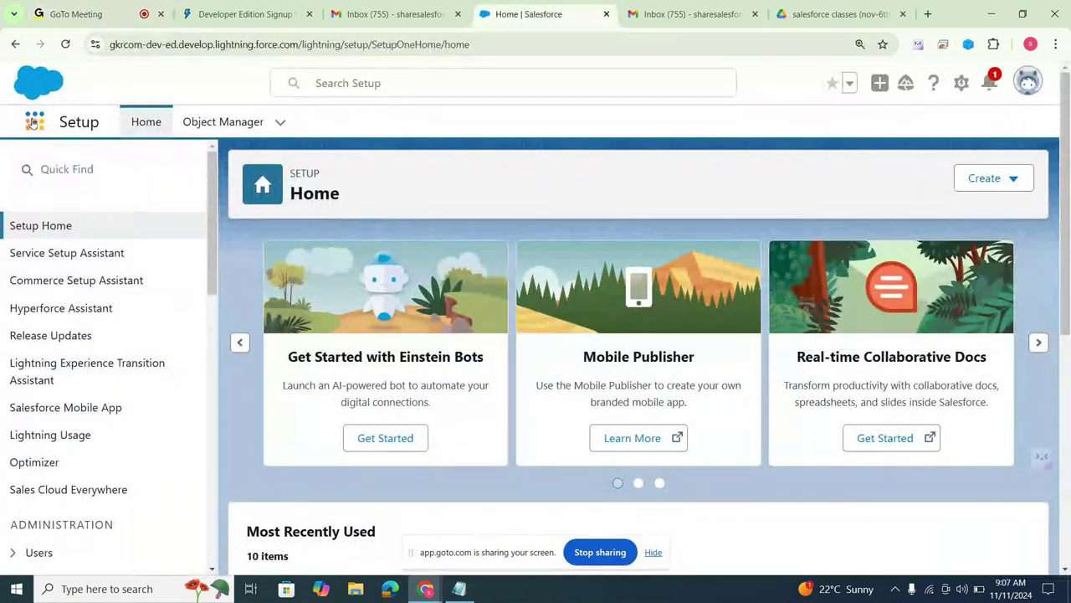
type("file")
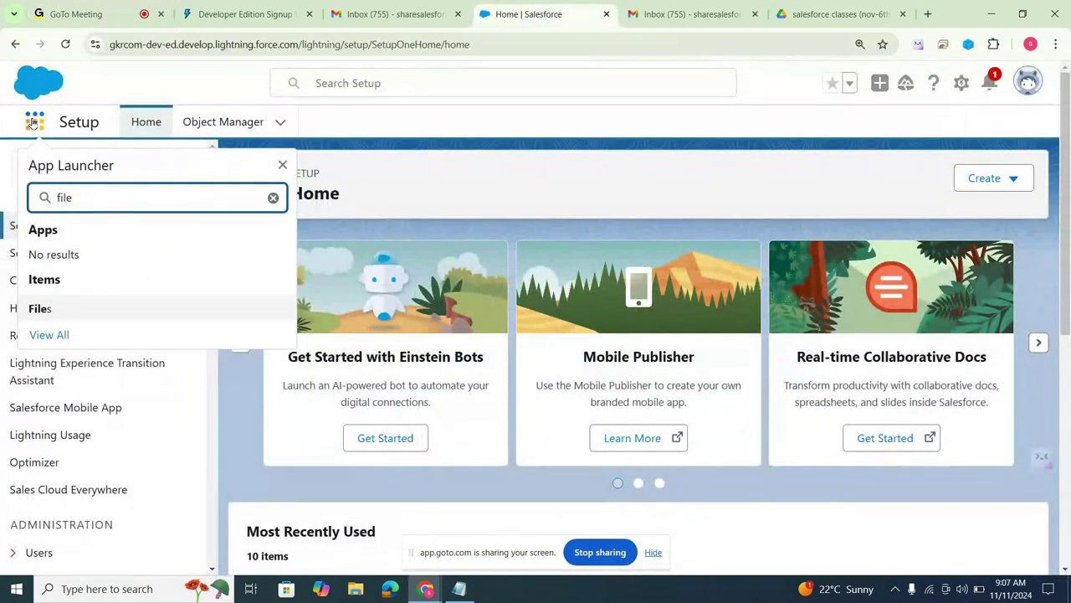
left_click(75, 318)
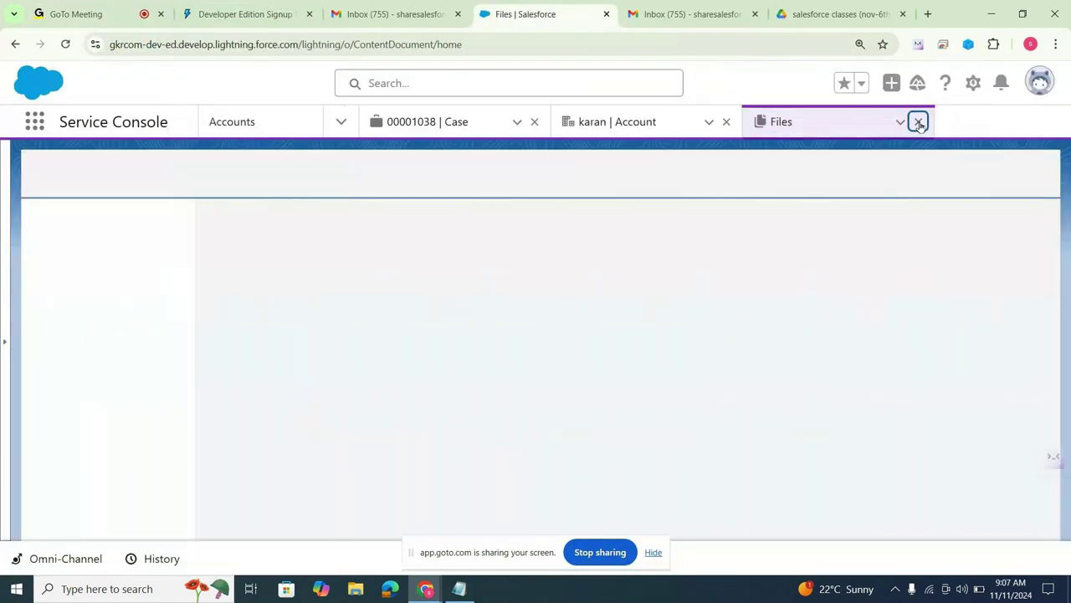
Step: Close the Files, account and case workspace tabs in the Service Console and return to the meeting
left_click(919, 123)
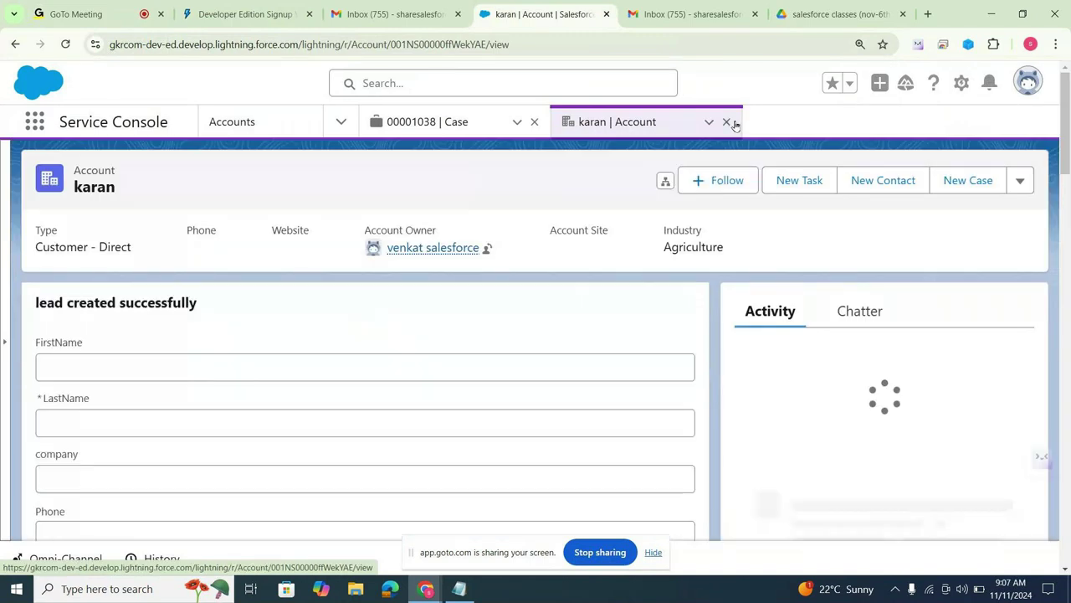
left_click(726, 122)
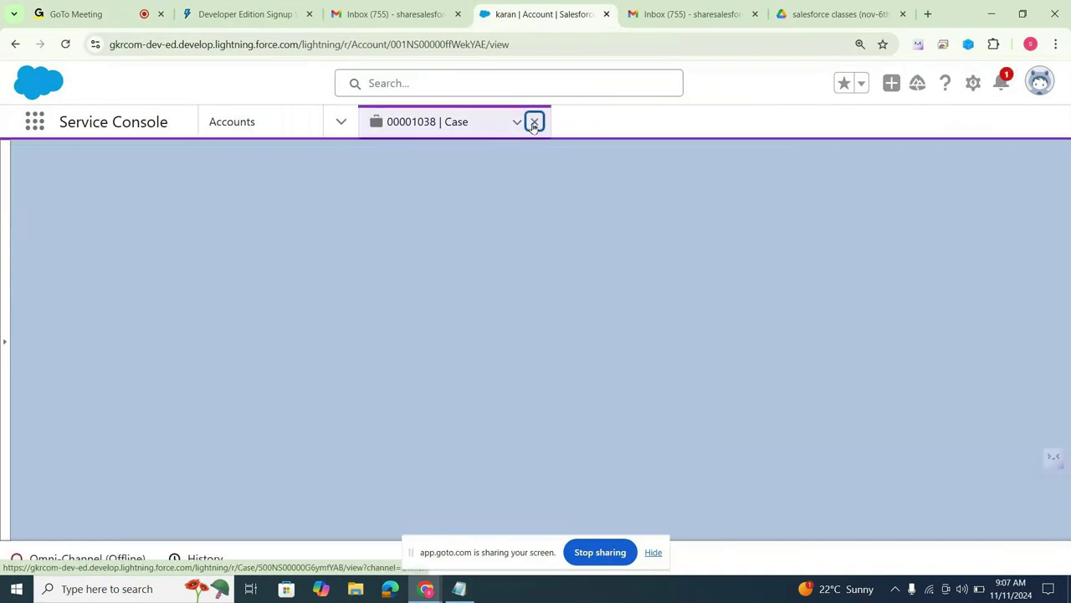
left_click(534, 122)
left_click(154, 6)
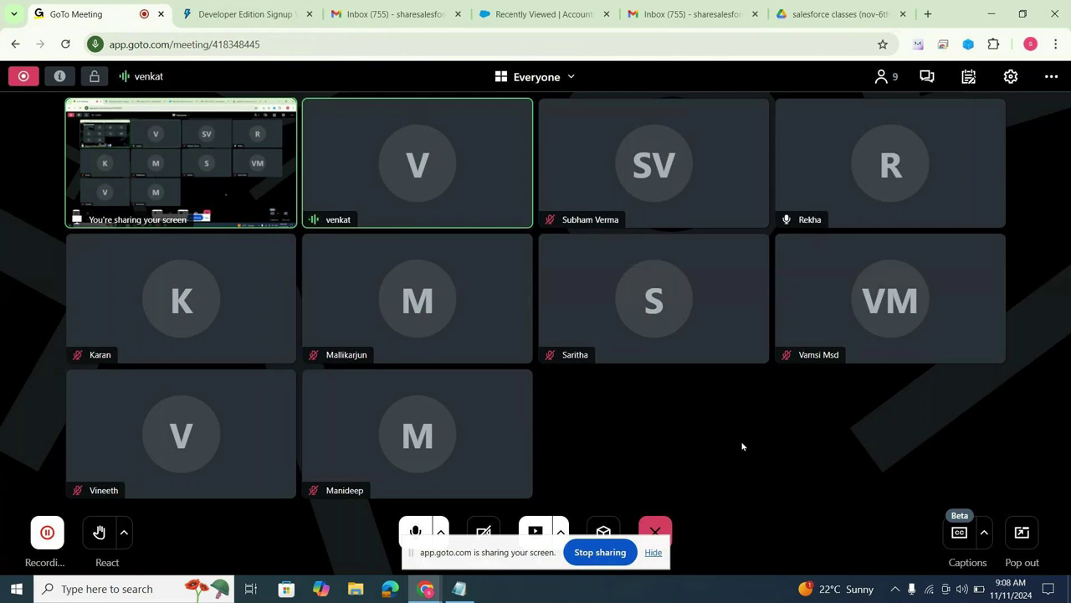
Step: Switch back to Salesforce, search the apps and items for univer, and clear the search text
left_click(564, 6)
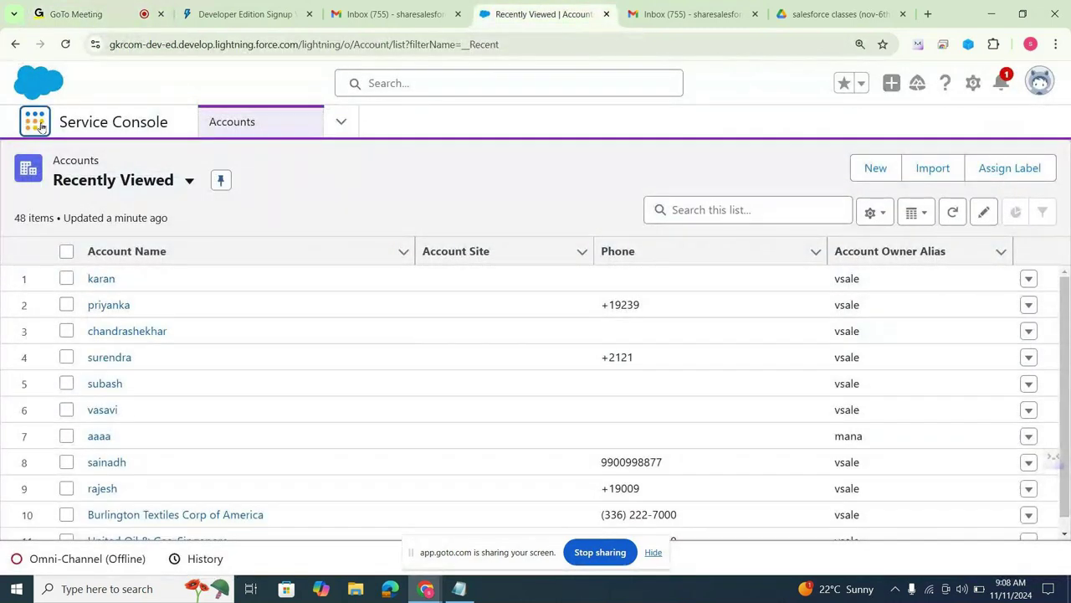
left_click(41, 127)
type("u")
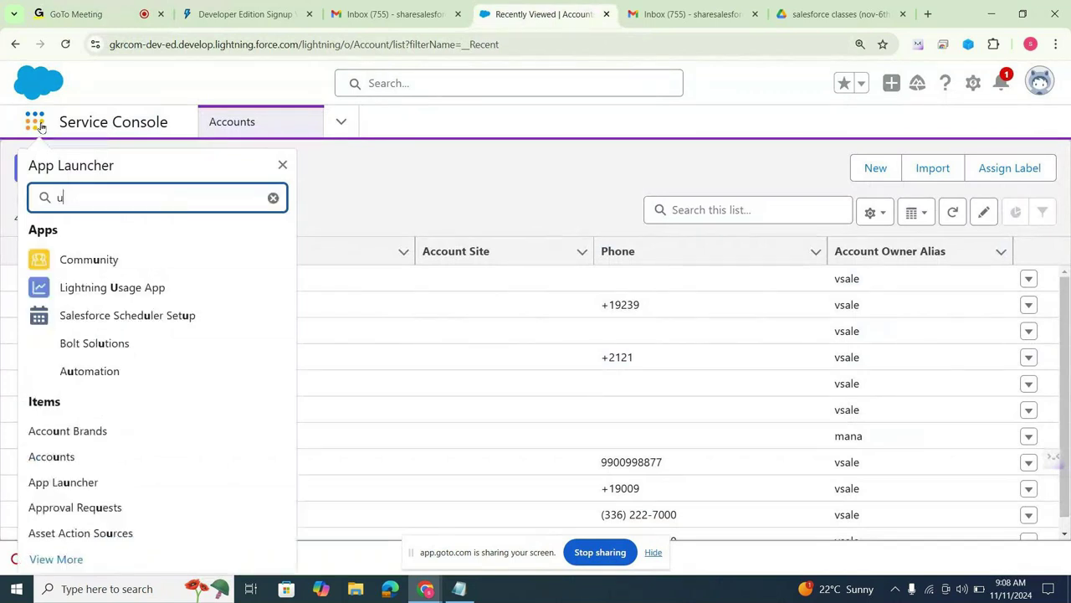
type("niver")
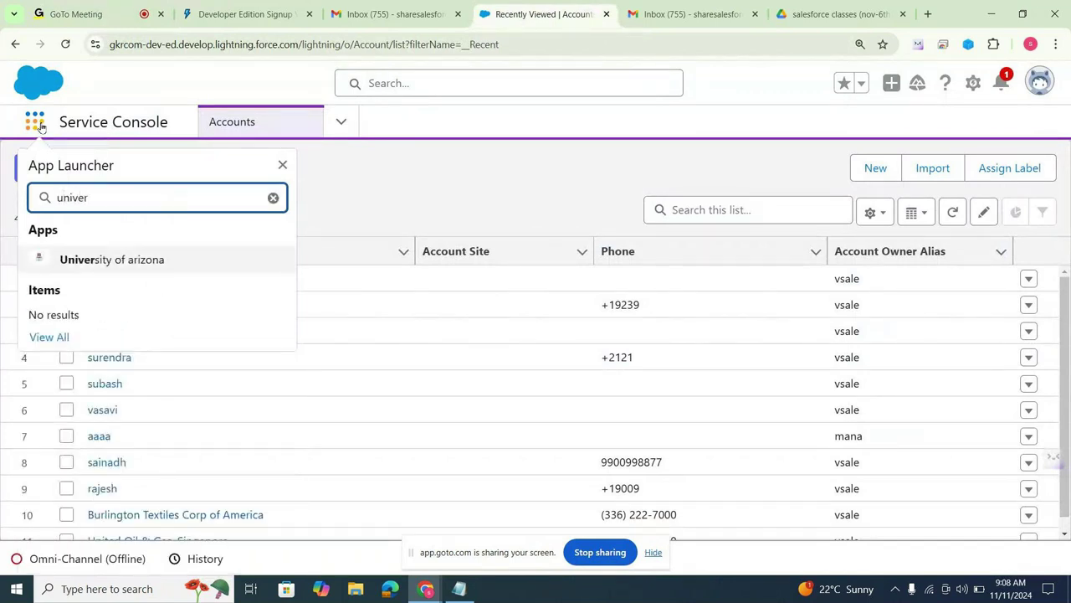
key("BackSpace")
key("BackSpace")
key("BackSpace")
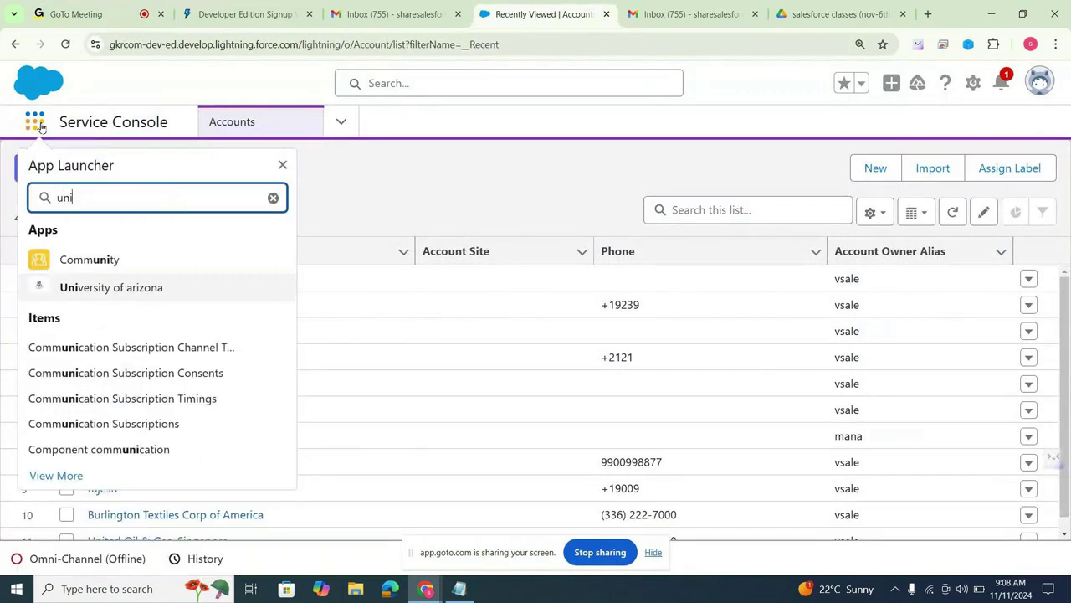
key("BackSpace")
key("BackSpace")
key("BackSpace")
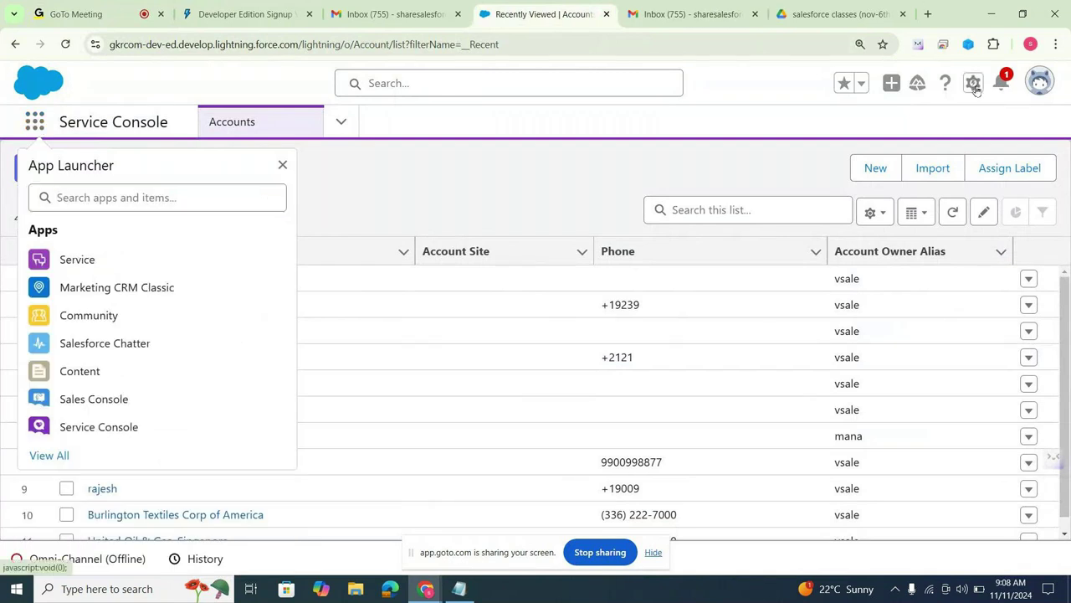
Step: Open Setup in a new browser tab and close the old accounts list and second Gmail inbox browser tabs
left_click(973, 83)
left_click(946, 147)
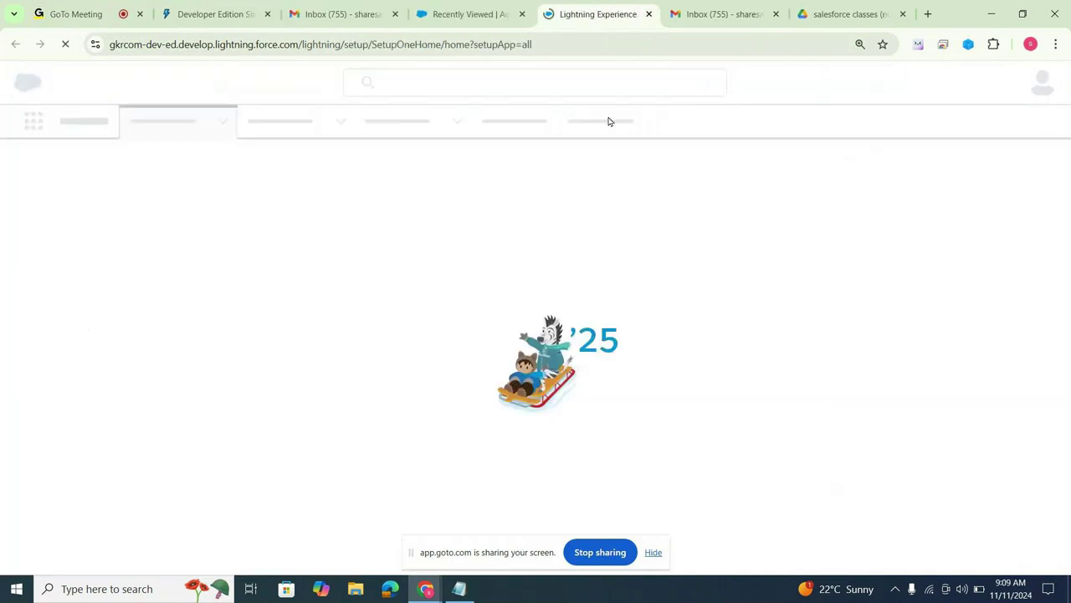
left_click(522, 15)
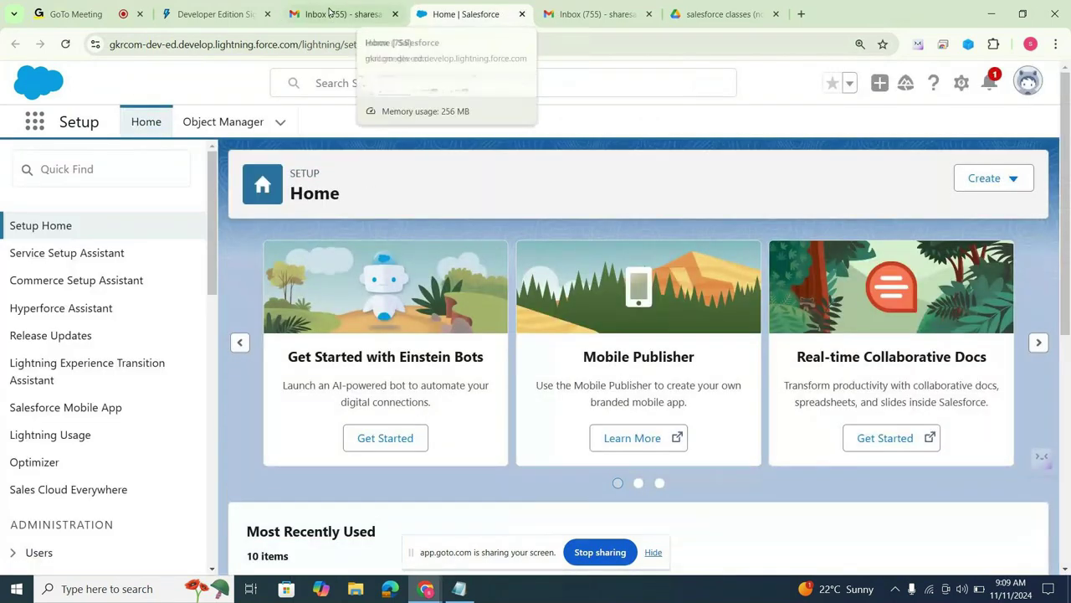
left_click(93, 8)
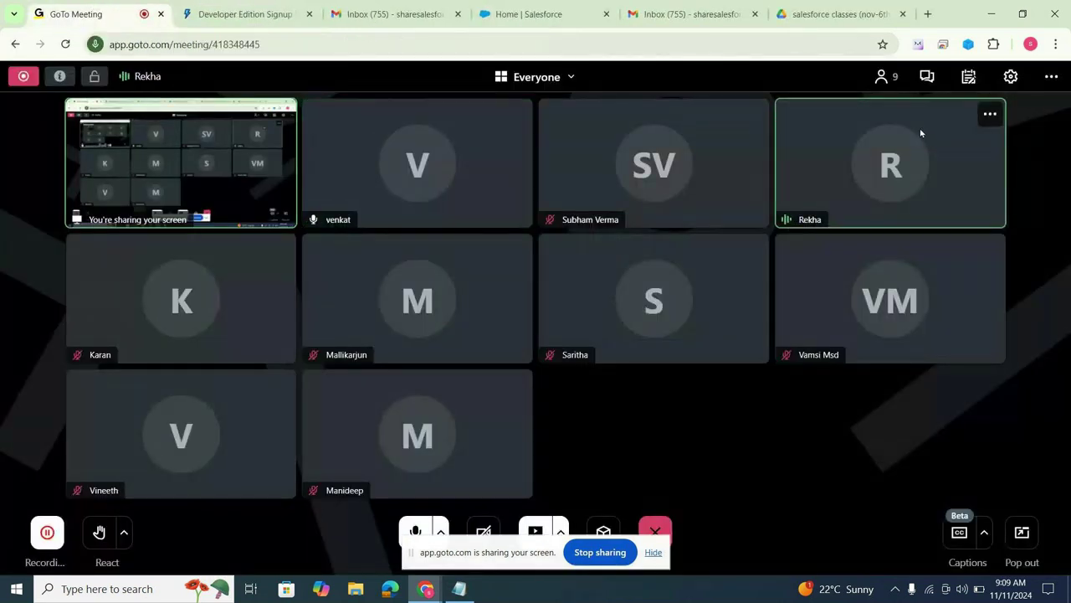
left_click(755, 15)
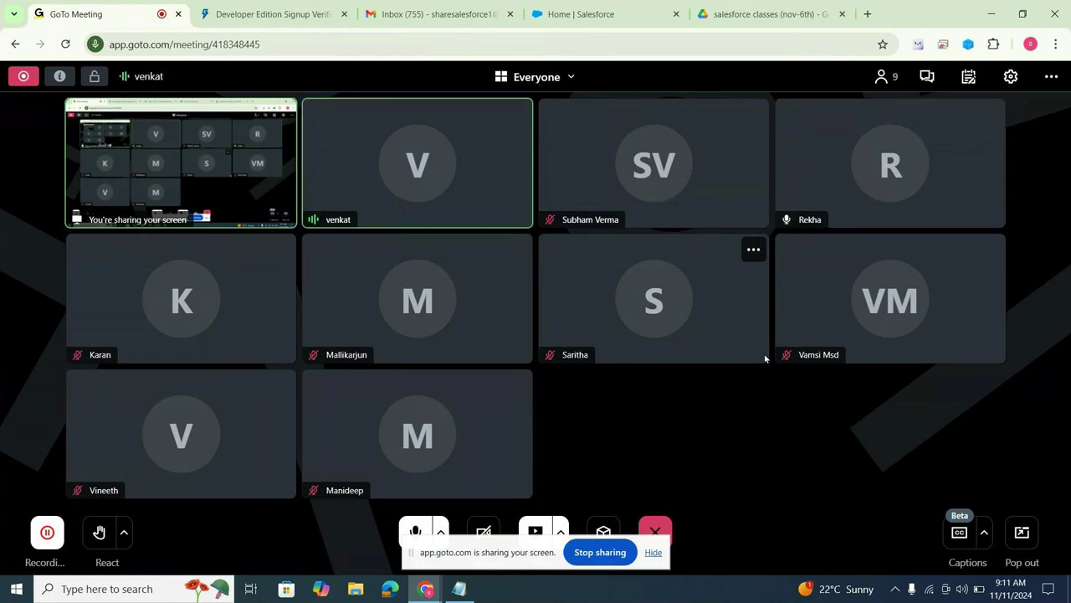
Step: Return to Salesforce Setup, search the apps and items for campaign, and dismiss the results
left_click(579, 14)
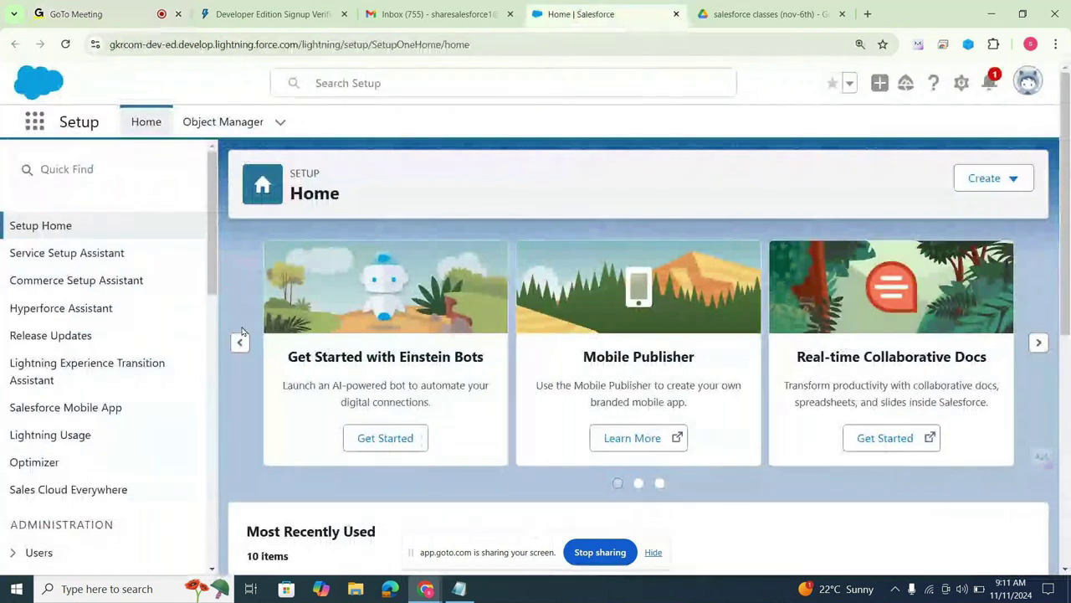
left_click(34, 123)
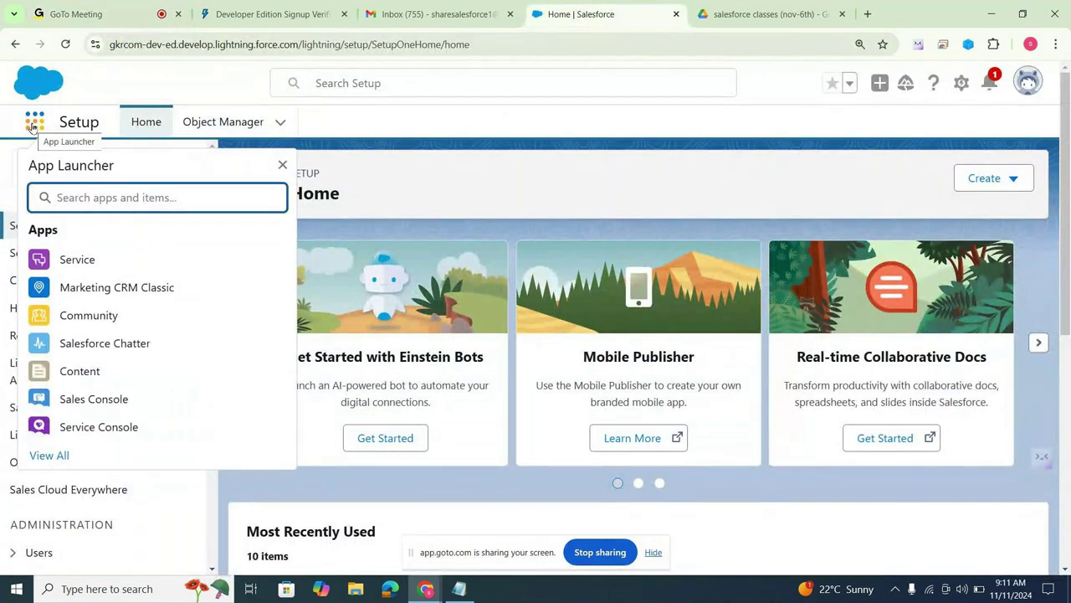
type("campaign")
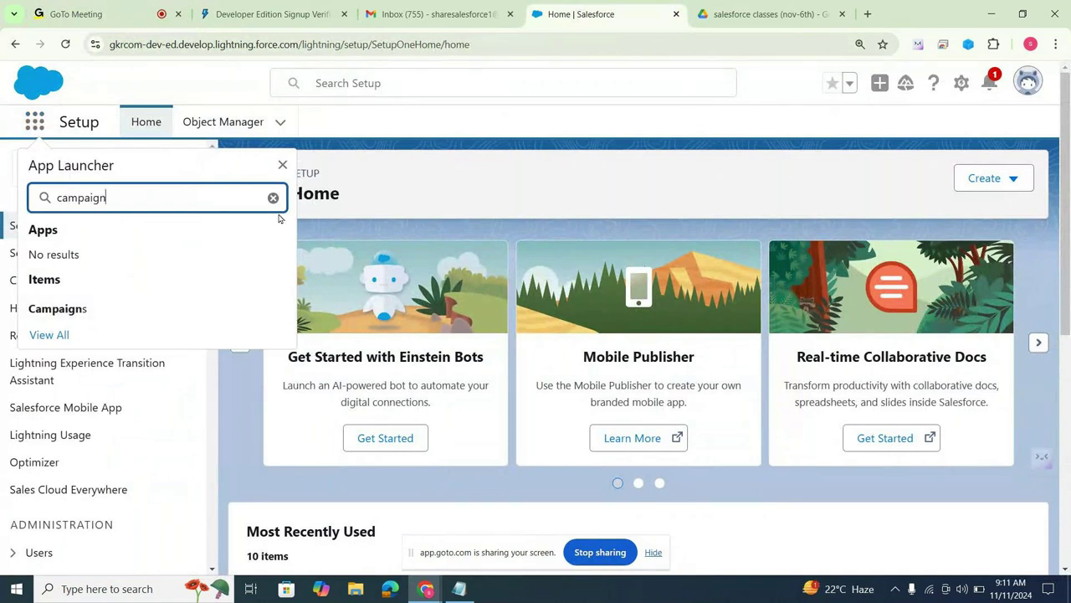
left_click(282, 165)
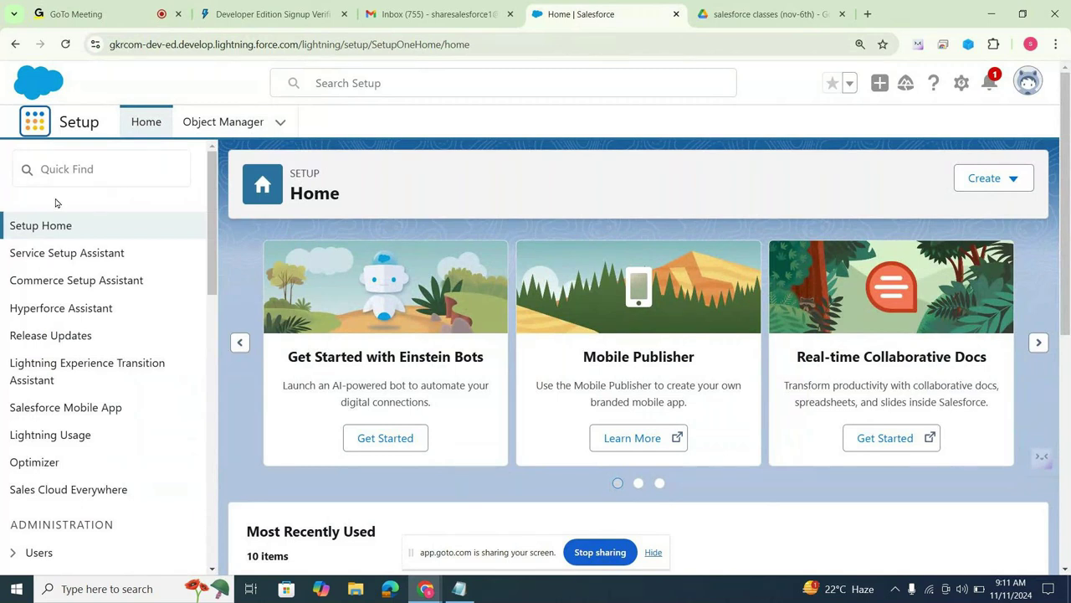
left_click(39, 120)
left_click(287, 96)
Step: Switch to Salesforce Classic and back to Lightning Experience
left_click(1029, 81)
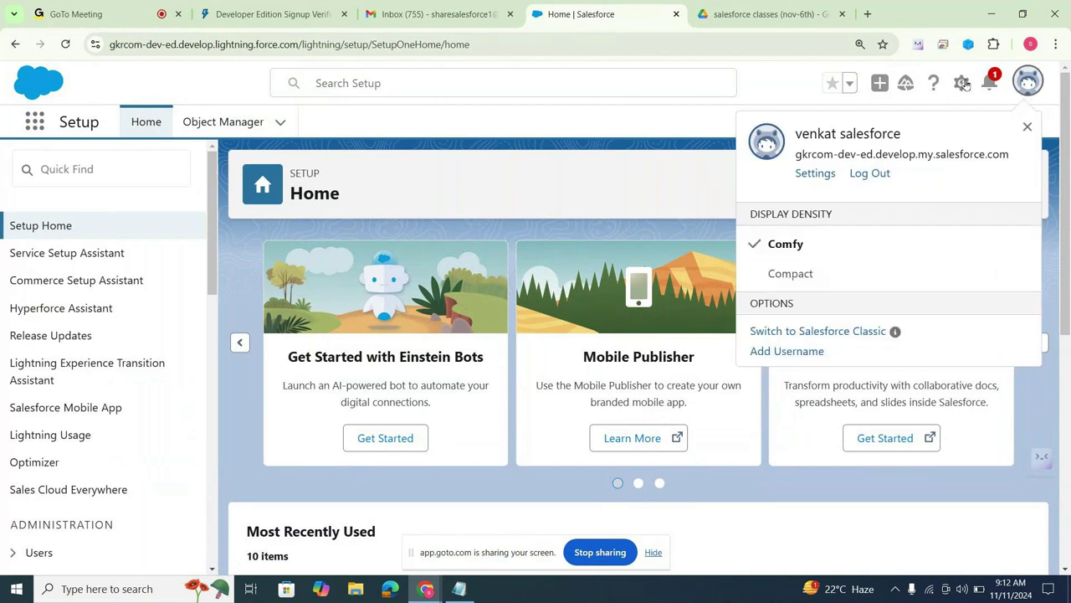
left_click(778, 330)
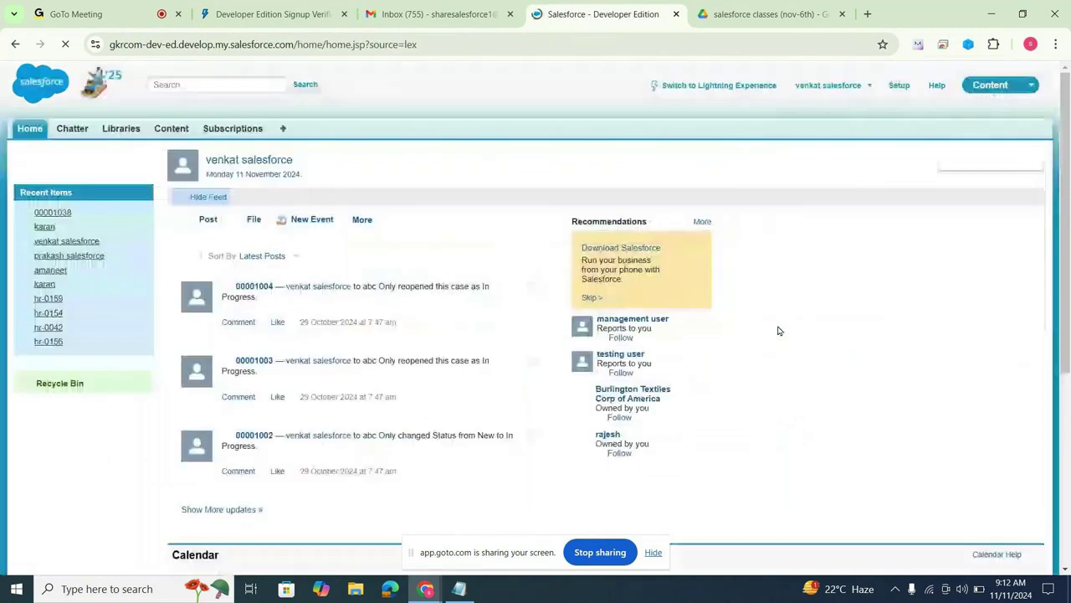
left_click(703, 86)
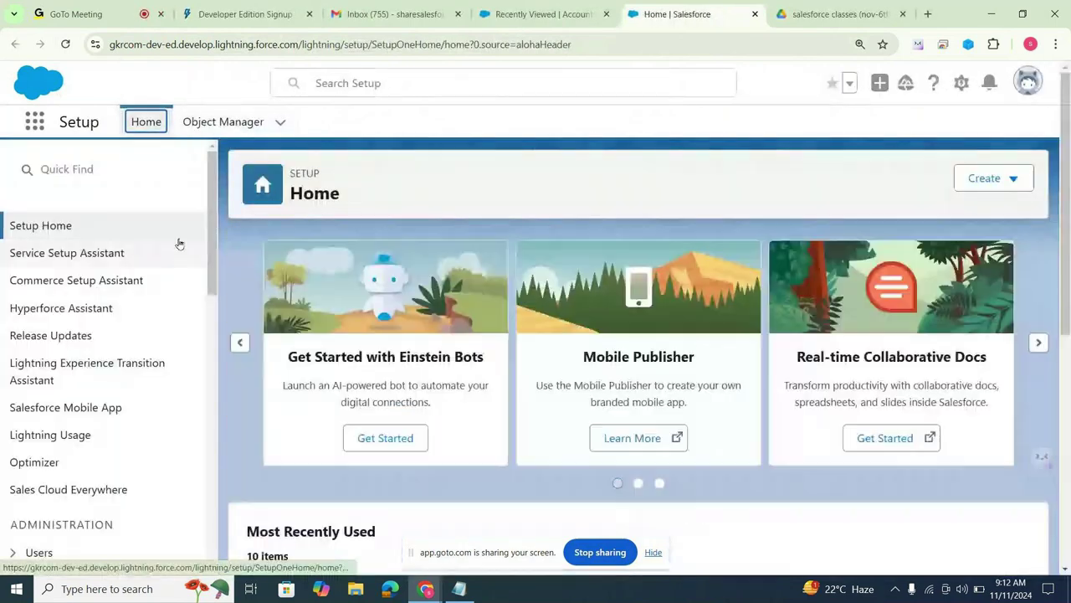
Step: Close the remaining Gmail inbox browser tab and dismiss the App Launcher in Setup
left_click(131, 184)
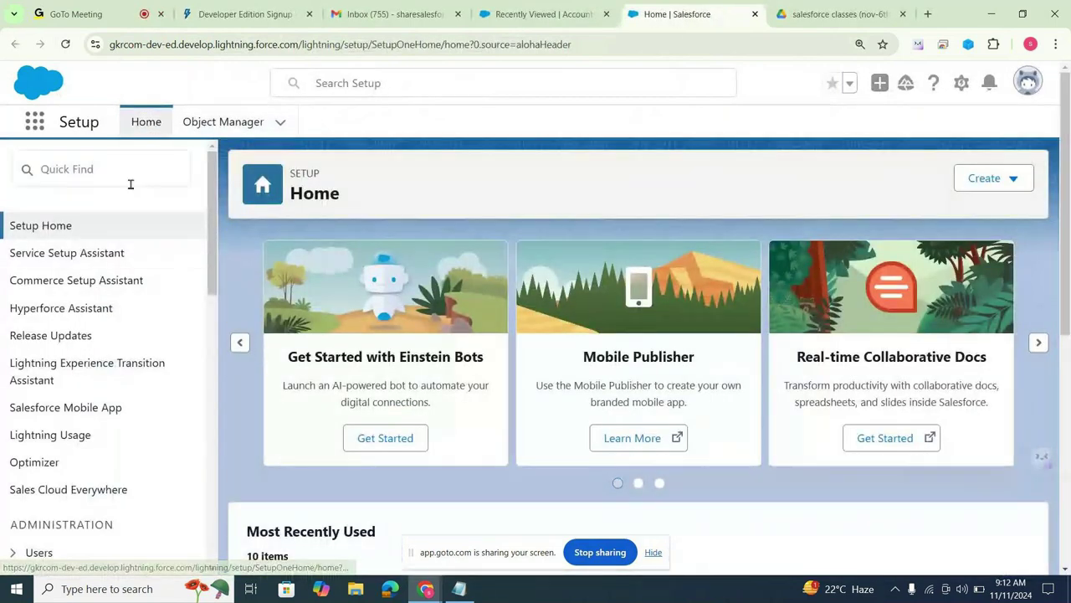
left_click(34, 121)
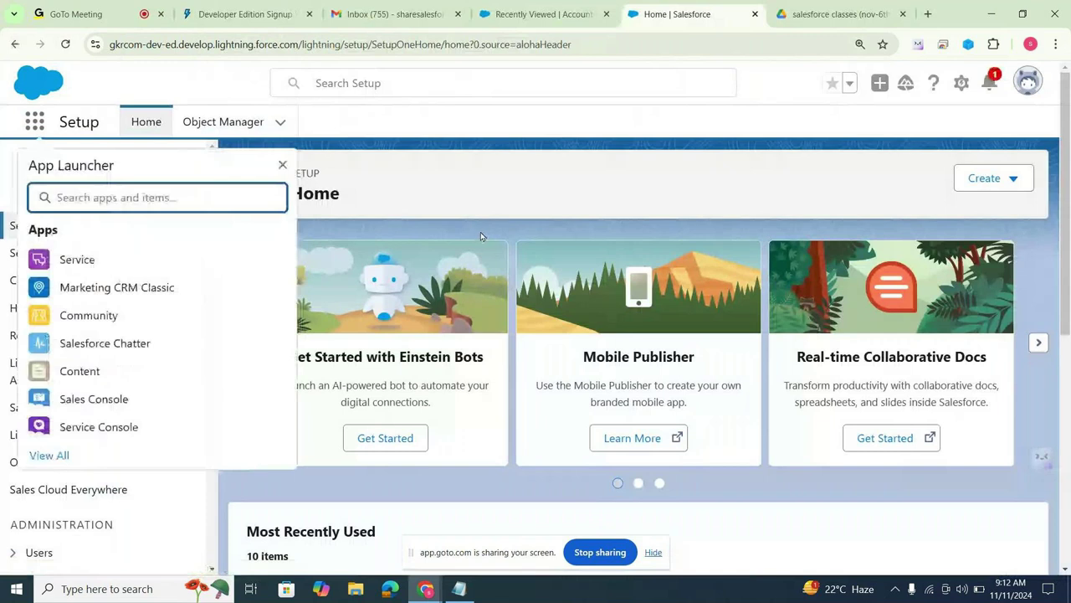
left_click(457, 15)
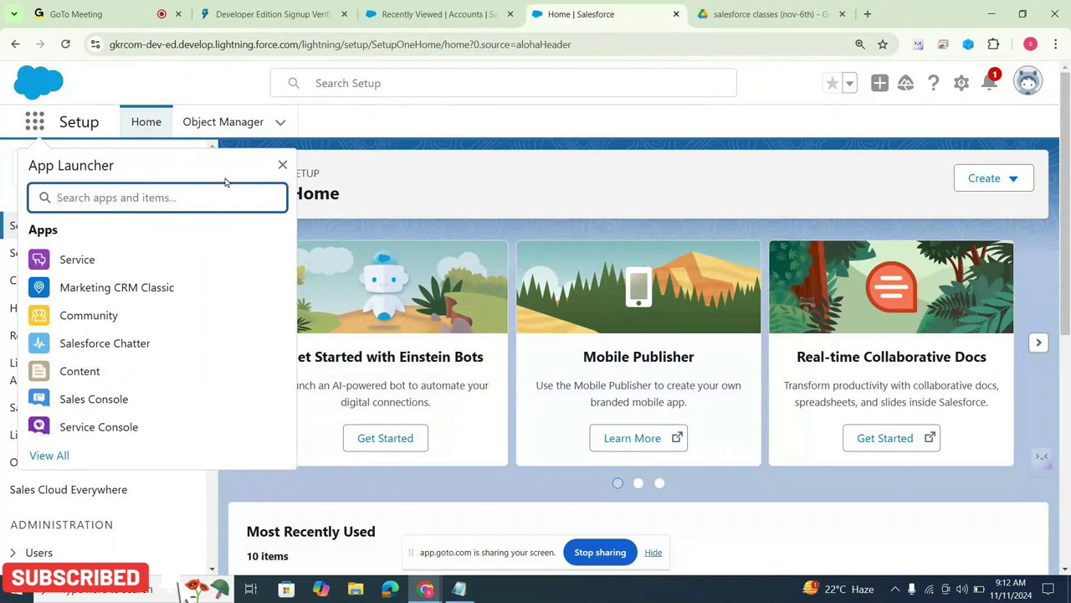
left_click(282, 165)
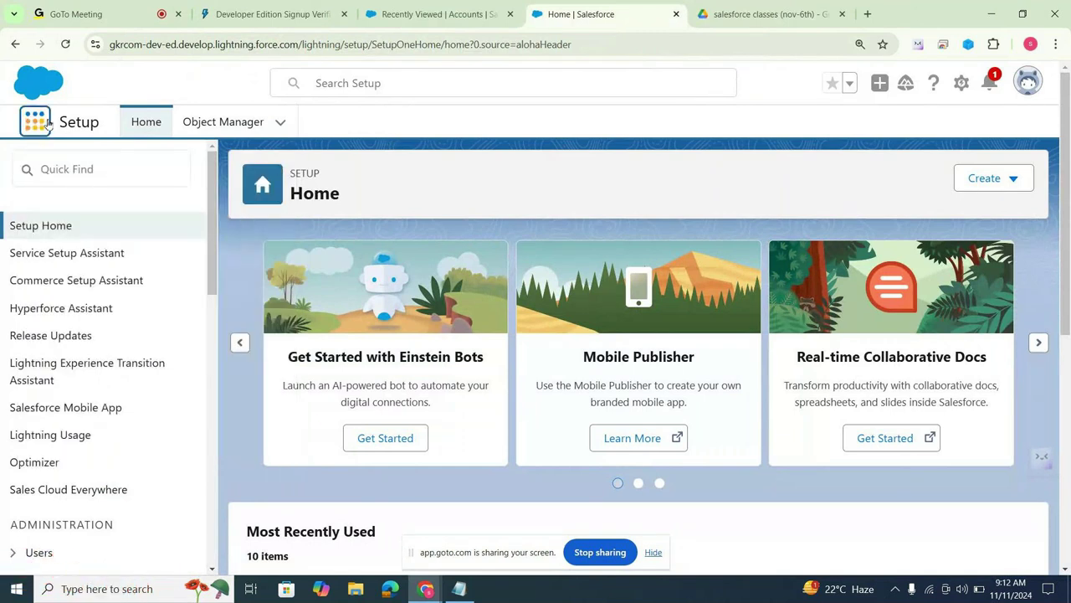
left_click(35, 122)
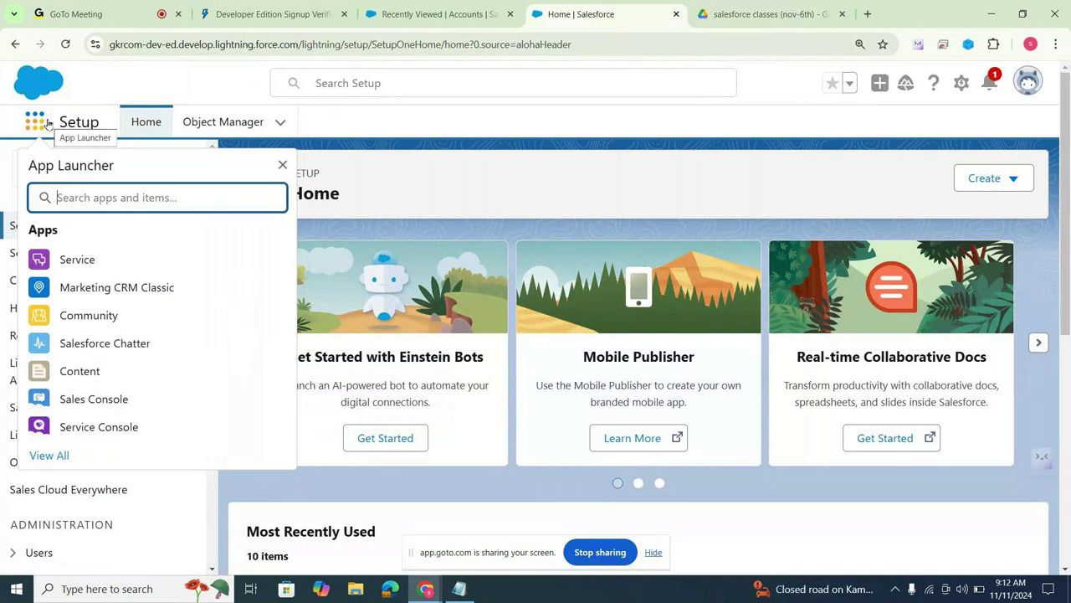
left_click(409, 196)
left_click(137, 177)
left_click(53, 12)
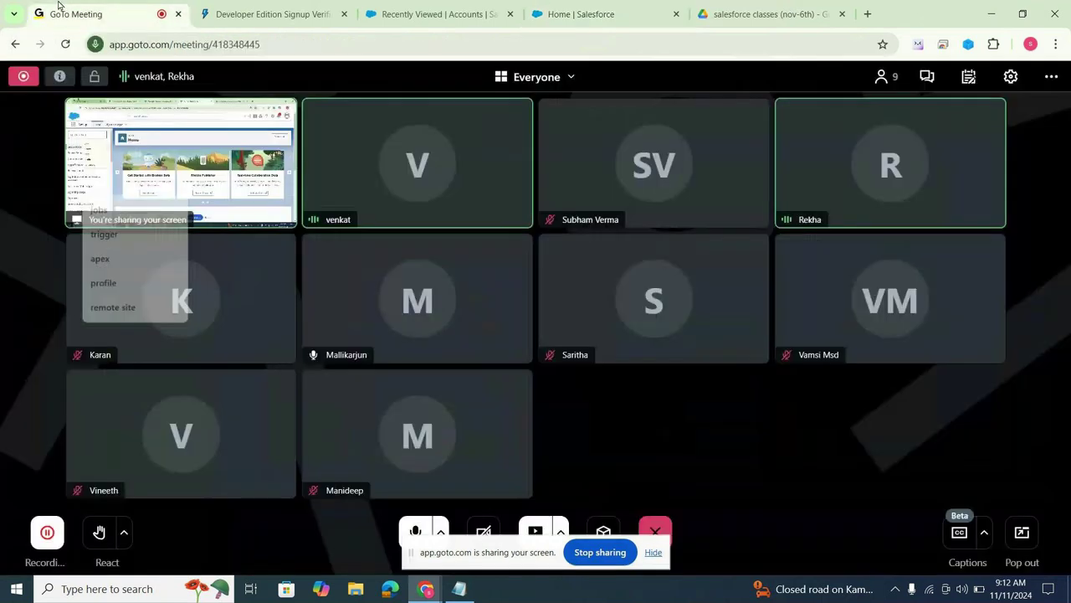
left_click(470, 6)
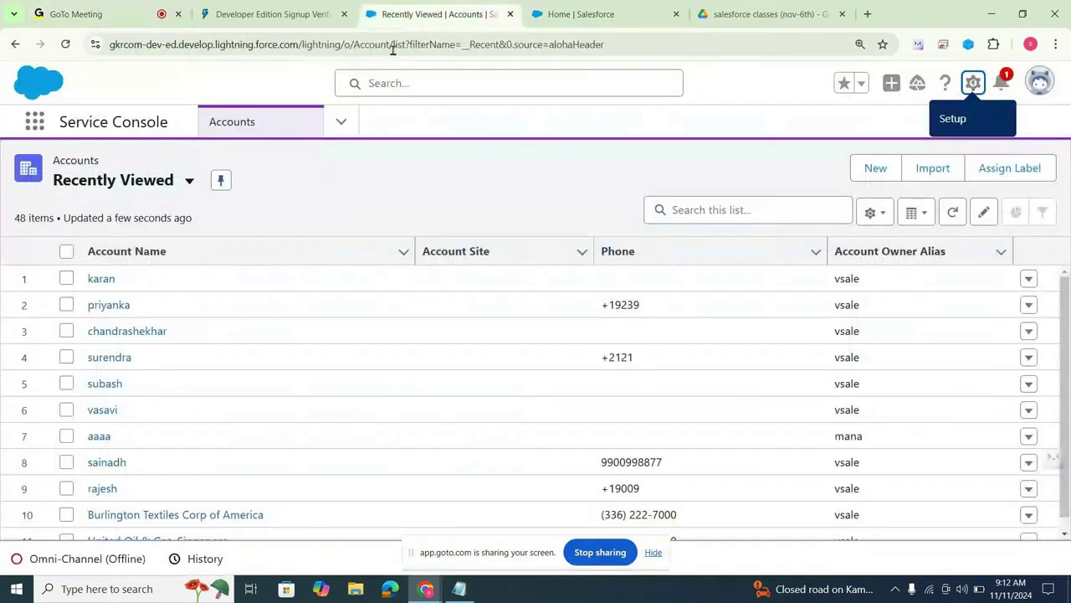
Step: Find the Users page in Setup by searching for user, and open the System Administrator user's detail page
left_click(553, 12)
type("user")
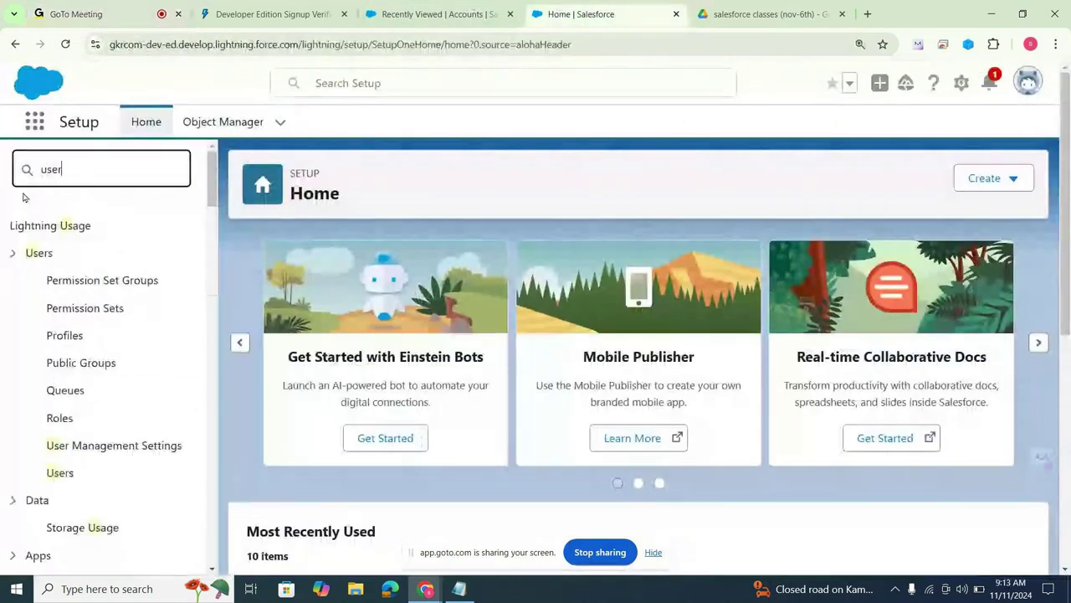
left_click(60, 452)
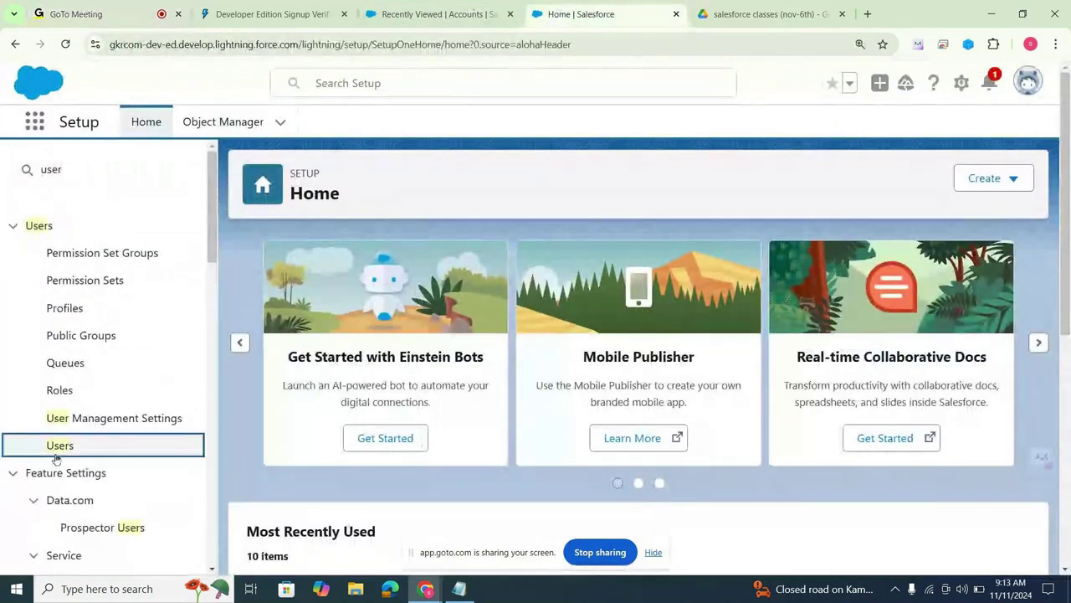
left_click(62, 453)
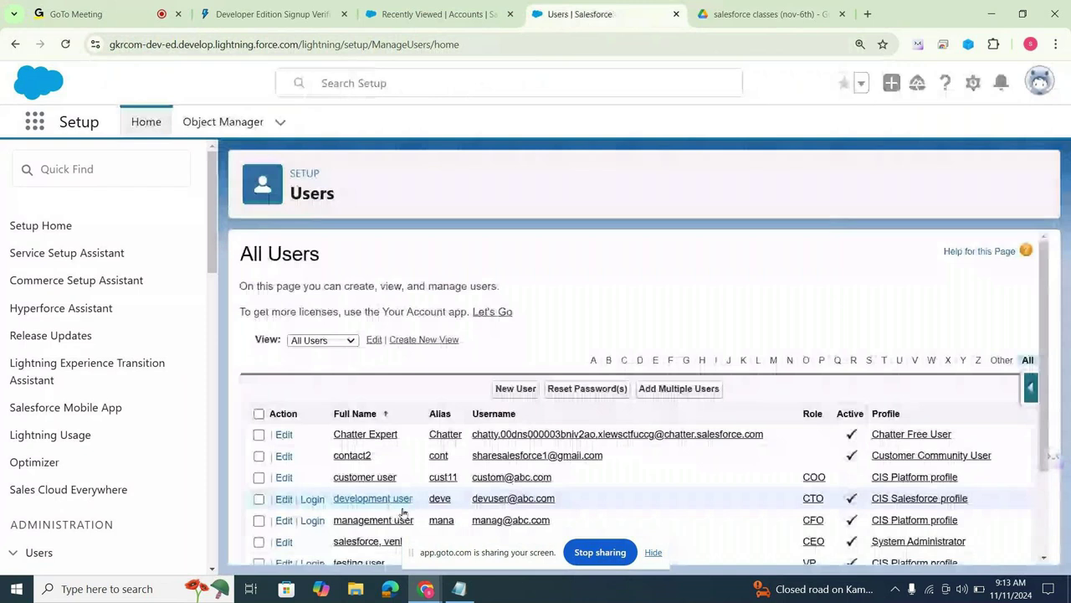
scroll(402, 513, "down", 2)
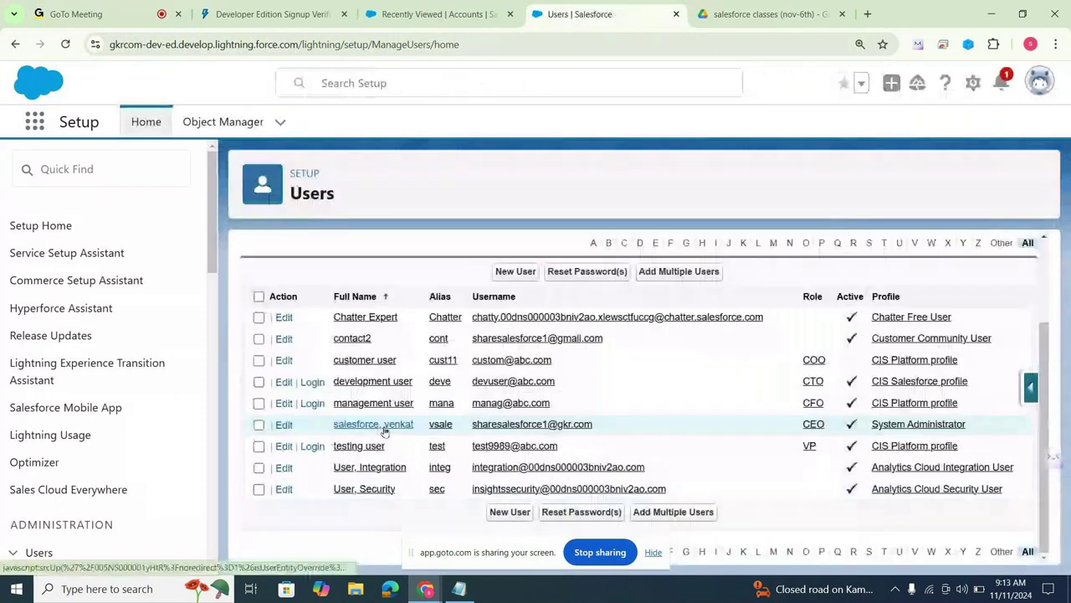
left_click(384, 426)
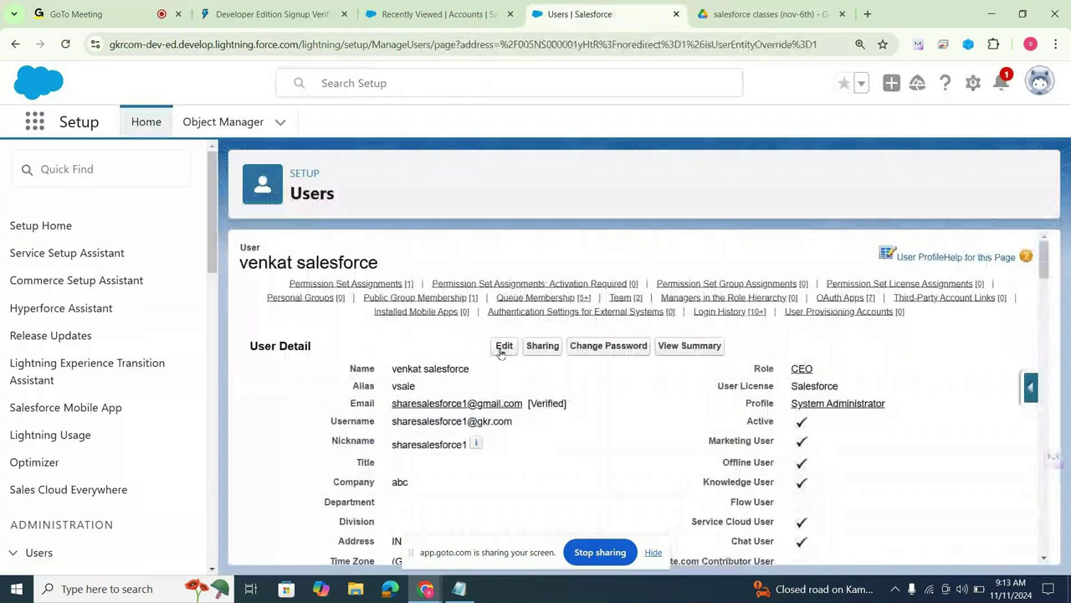
Step: Open the administrator's user record for editing and display the available Language options in Locale Settings
left_click(503, 346)
scroll(499, 416, "down", 15)
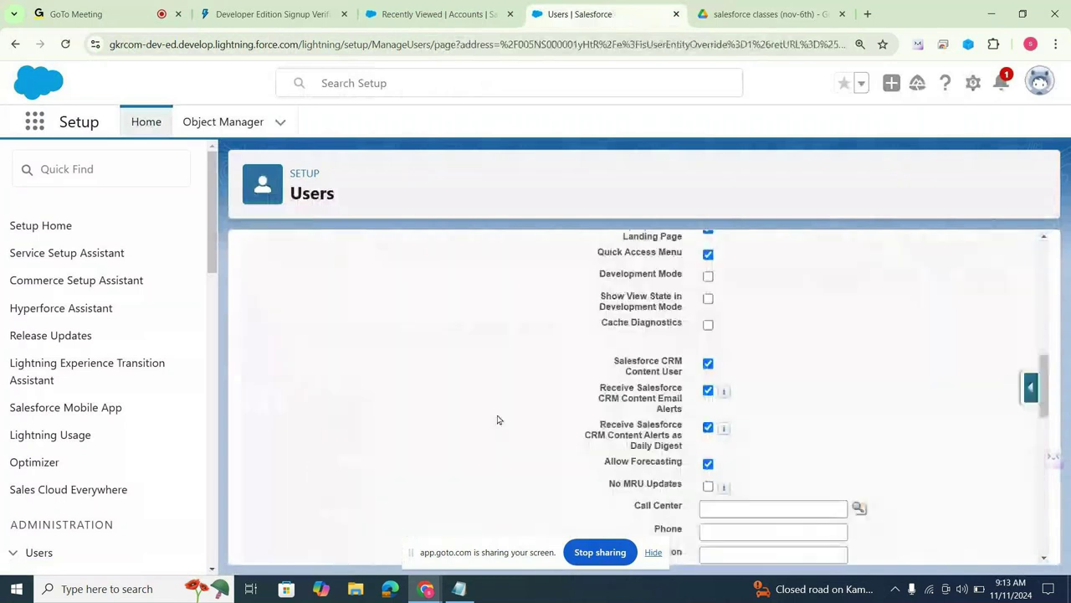
scroll(497, 418, "down", 4)
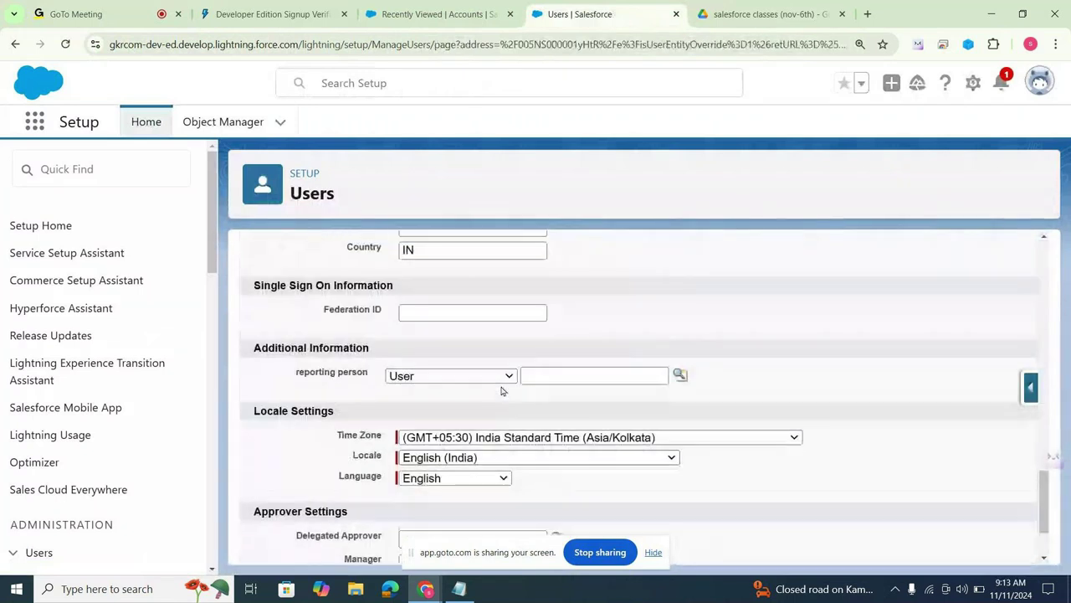
left_click(478, 413)
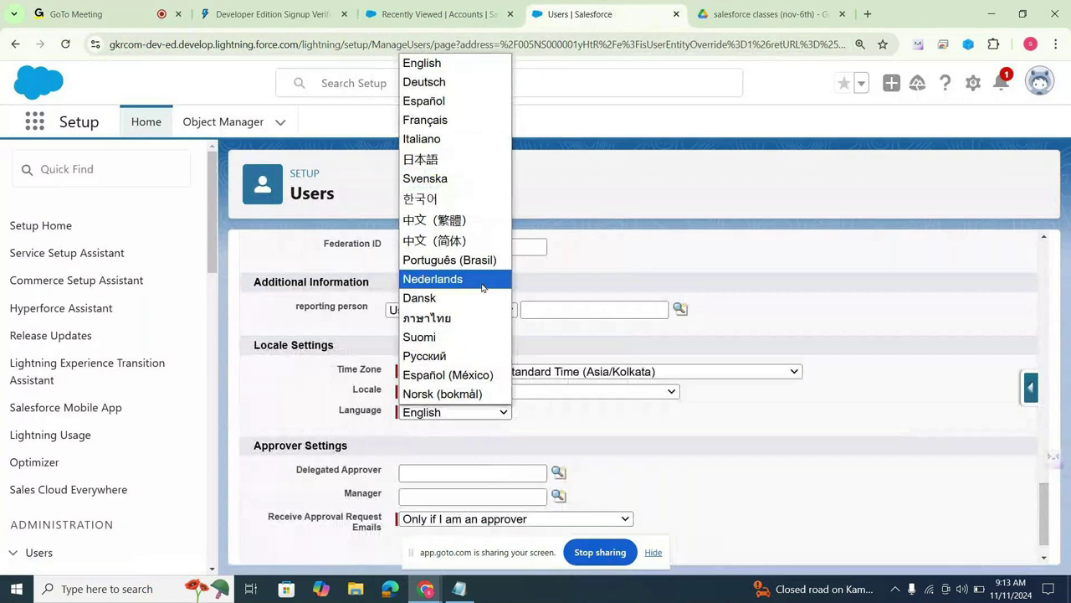
Step: Examine the Time Zone, Locale and Language choices in the user's Locale Settings without changing them
left_click(725, 389)
left_click(708, 371)
left_click(605, 400)
left_click(574, 399)
left_click(574, 399)
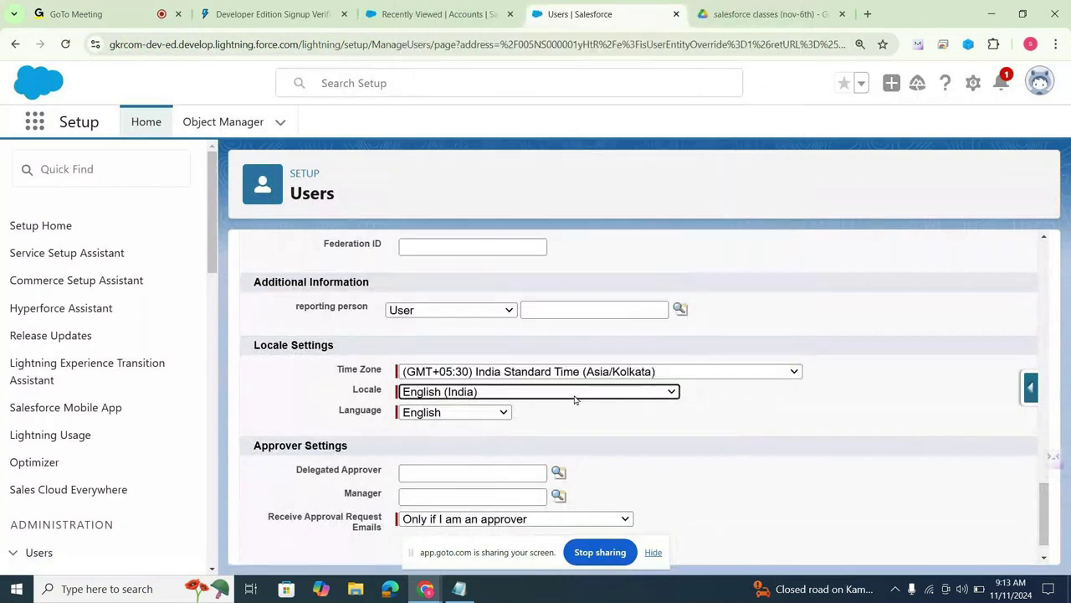
scroll(574, 410, "down", 1)
left_click(508, 378)
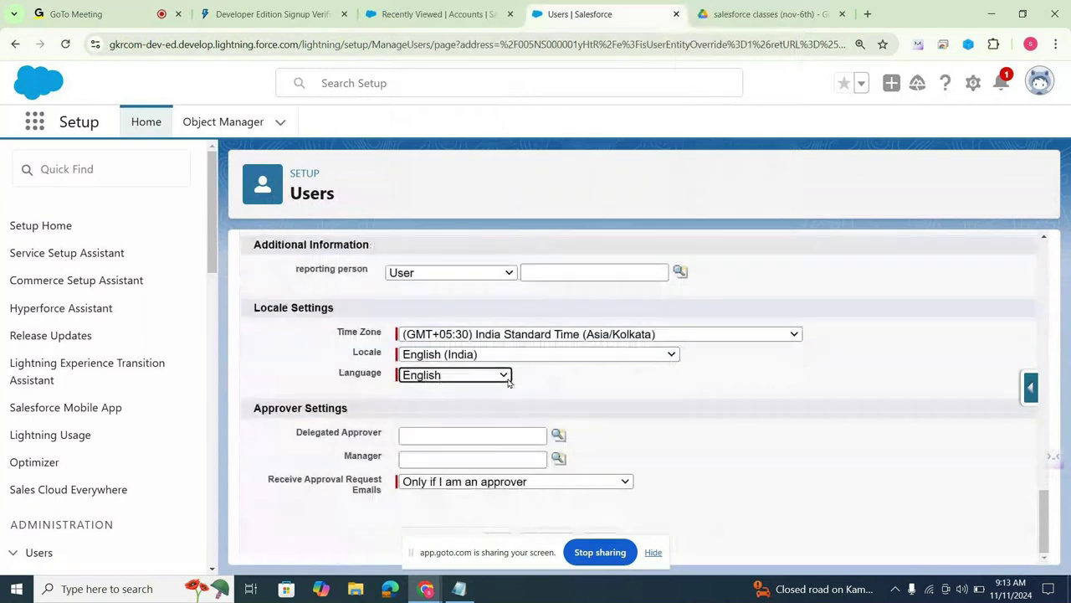
left_click(504, 375)
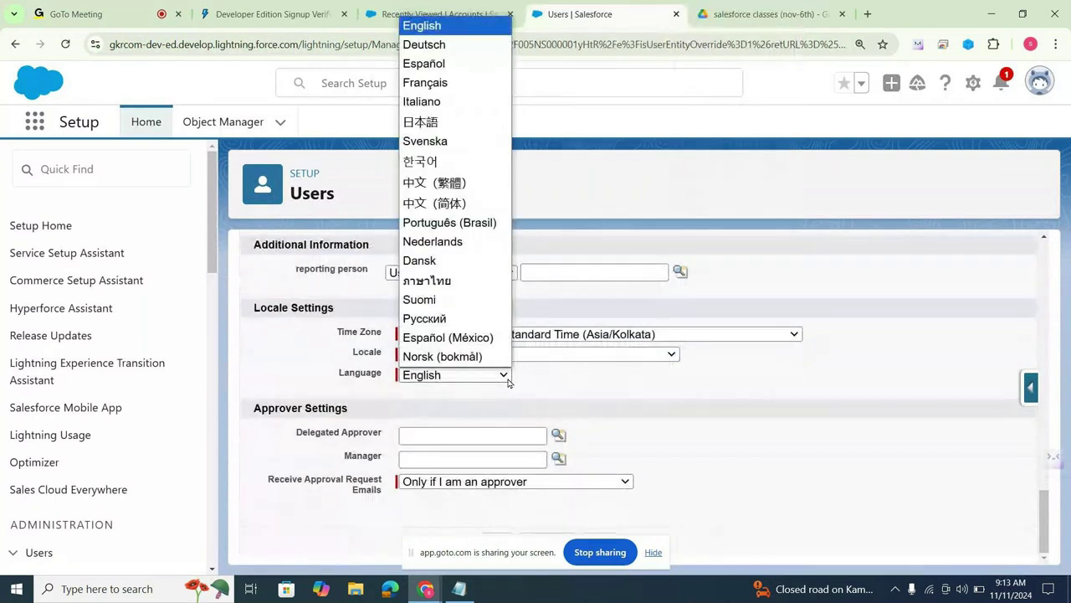
left_click(509, 378)
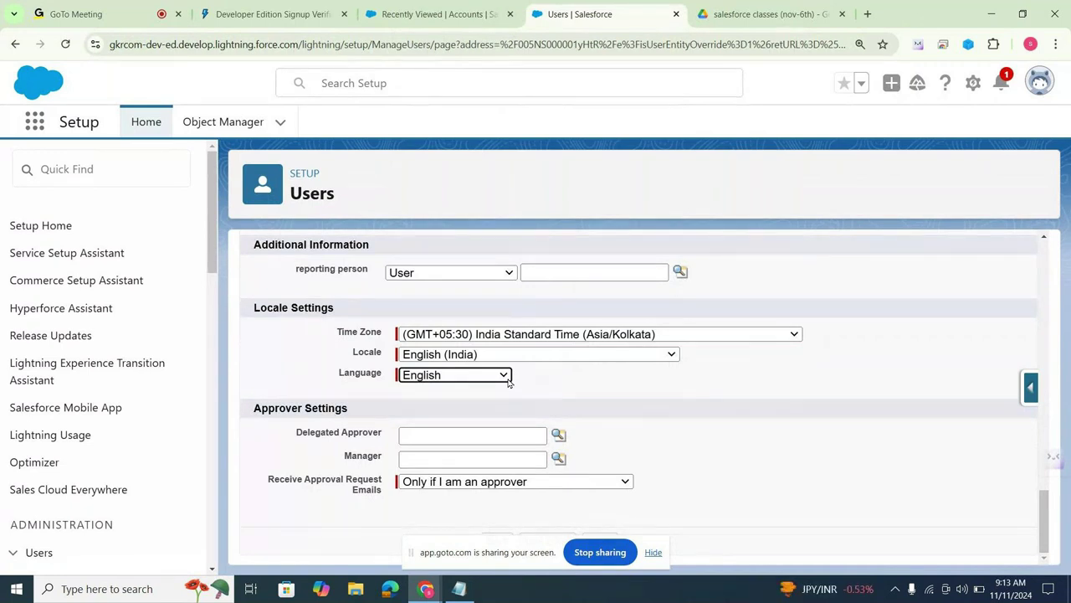
Step: Search the apps and items for ca in the App Launcher and dismiss the results
left_click(34, 124)
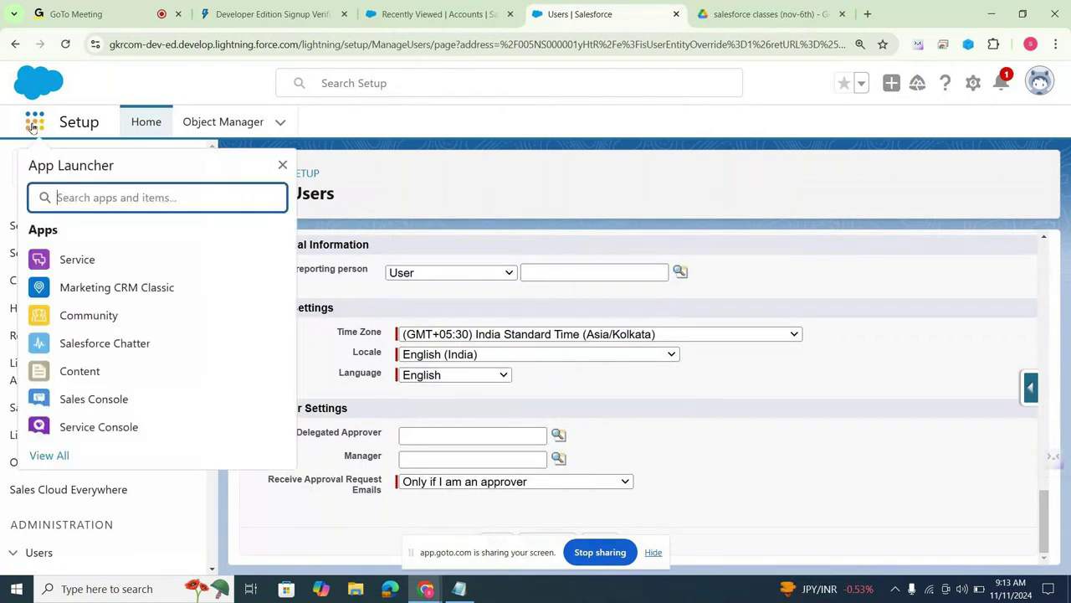
type("ca")
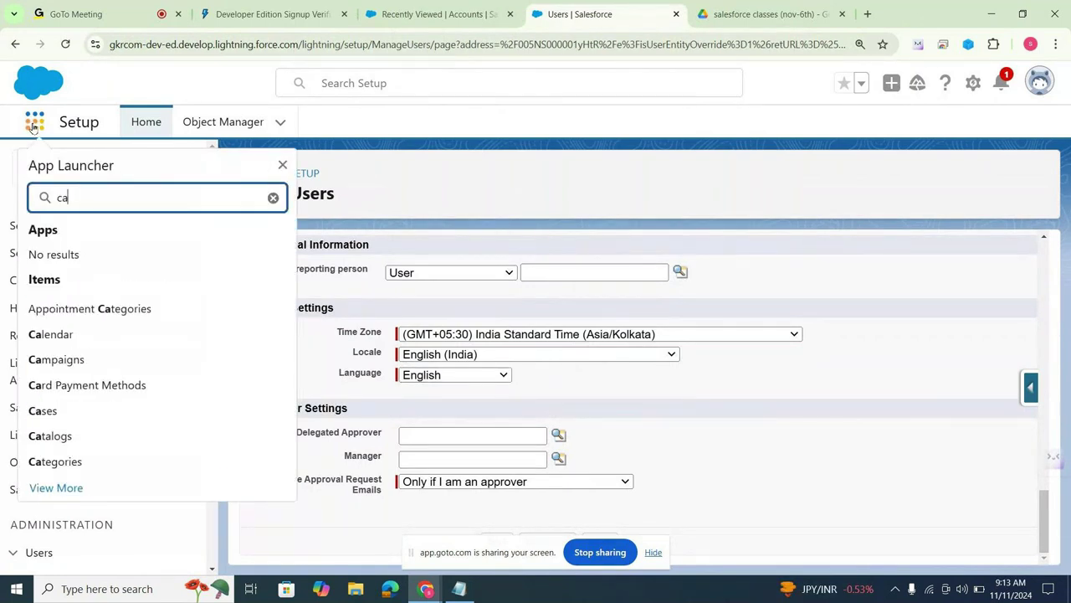
left_click(34, 124)
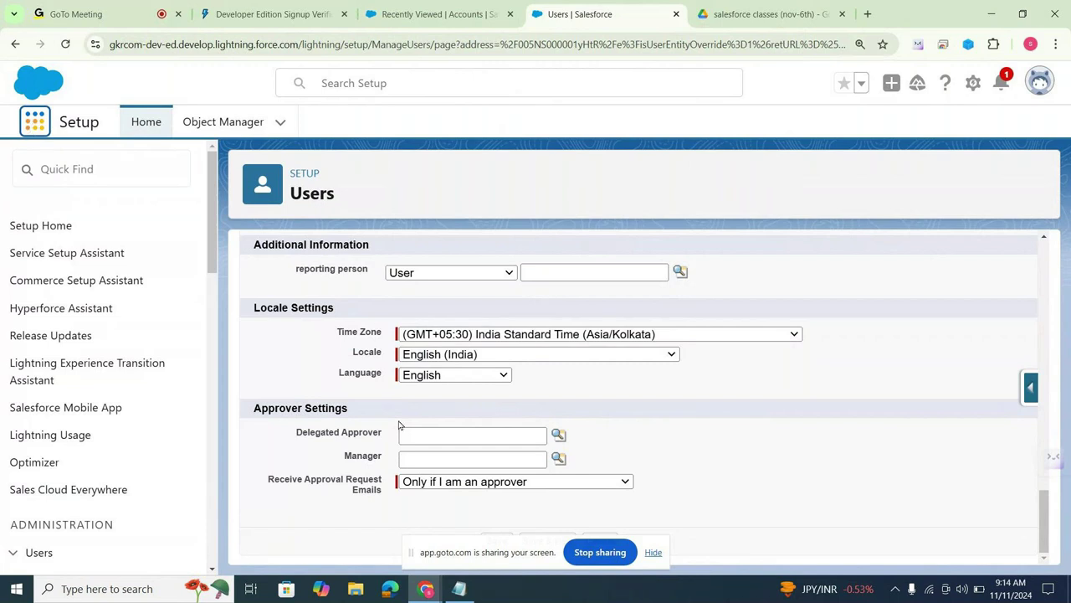
Step: Review the user's Language options again, check the GoTo Meeting tab, and return to the user edit form
left_click(431, 377)
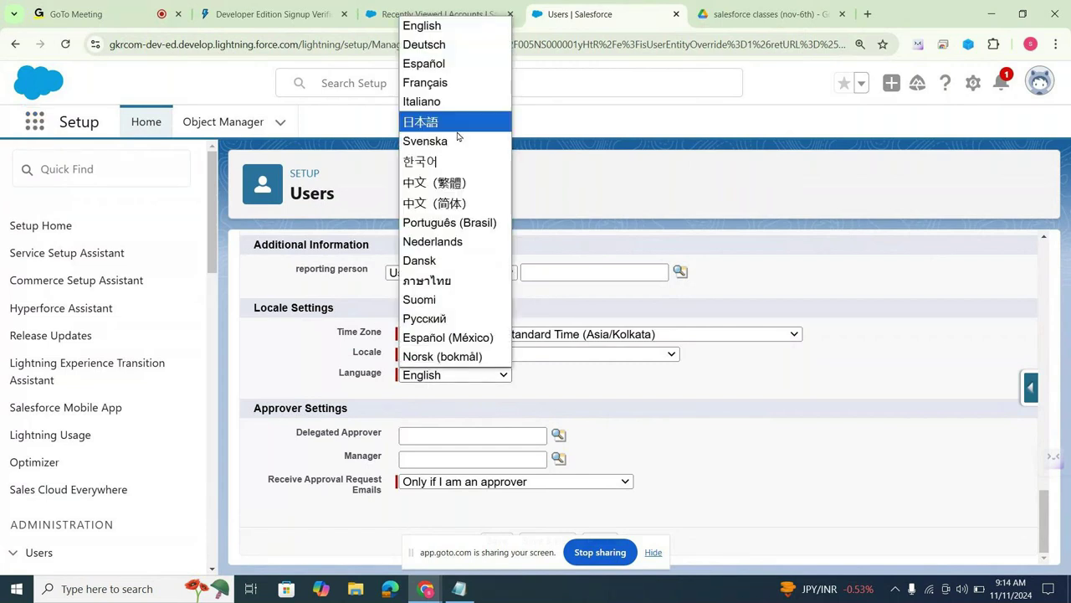
left_click(586, 334)
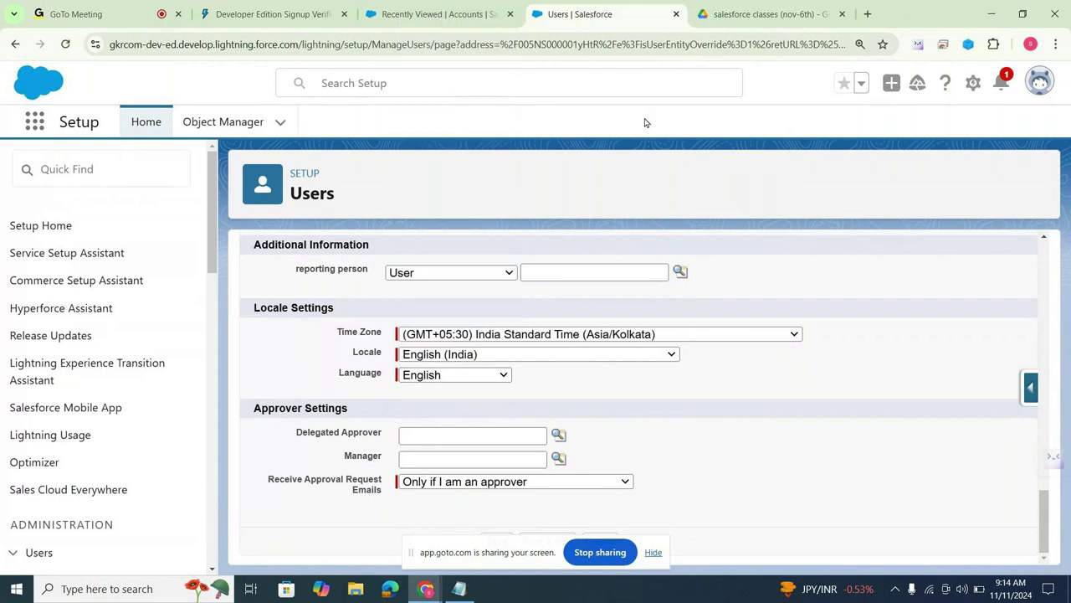
scroll(586, 335, "up", 5)
scroll(586, 337, "up", 15)
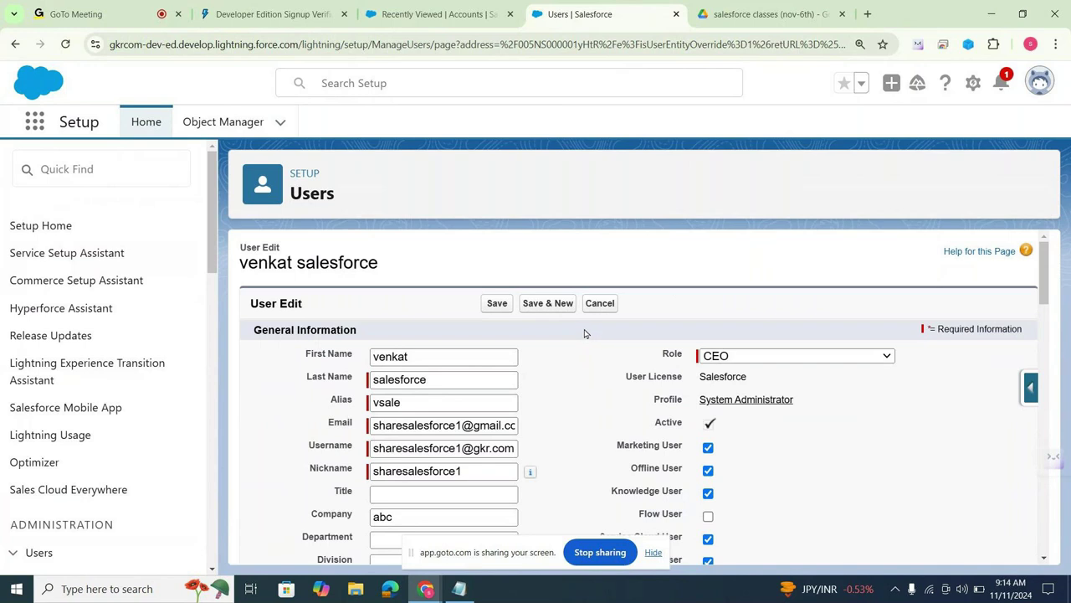
left_click(100, 14)
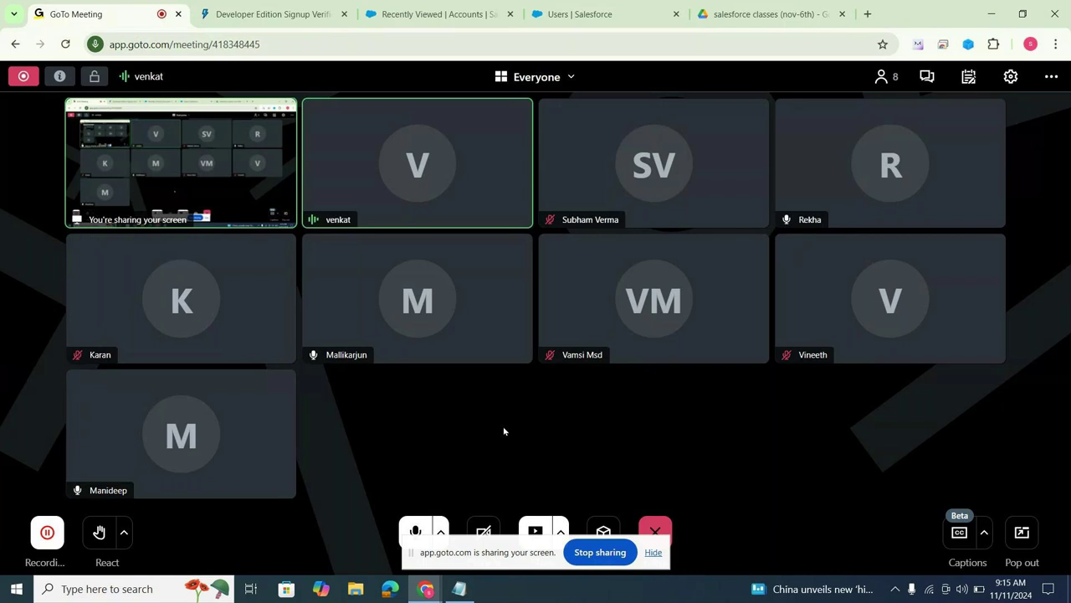
left_click(598, 12)
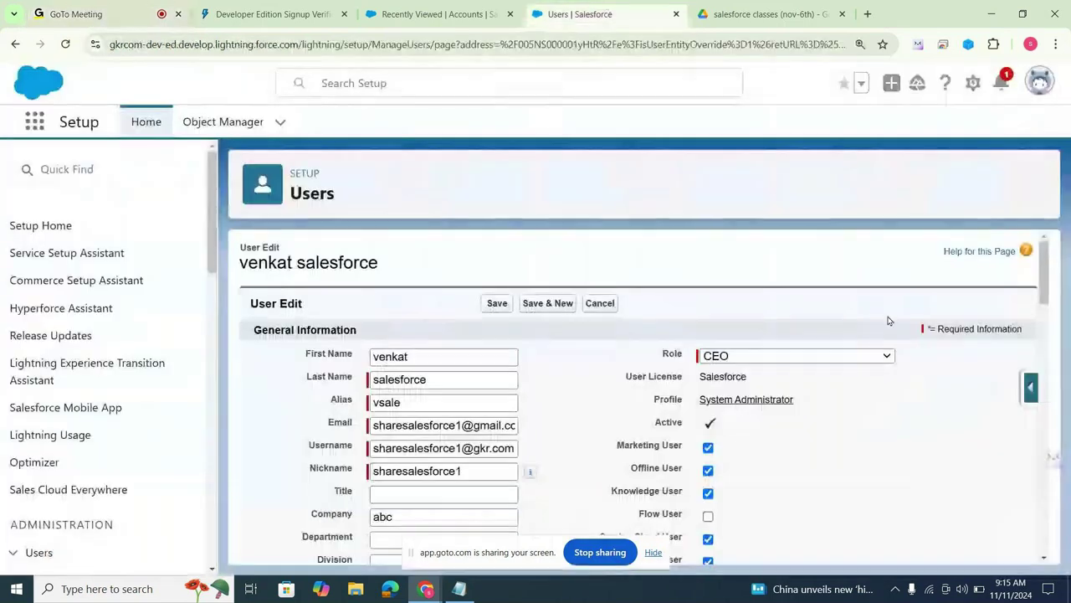
Step: Set the user's Language to Suomi in Locale Settings and hide the screen-sharing notice covering the save options
left_click_drag(1046, 290, 1051, 526)
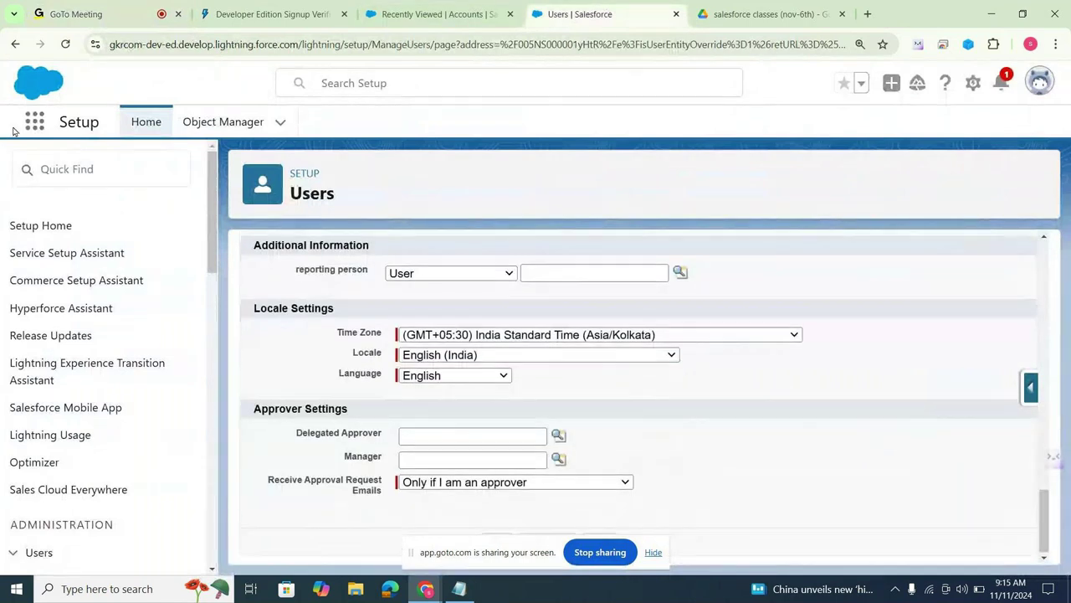
left_click(421, 376)
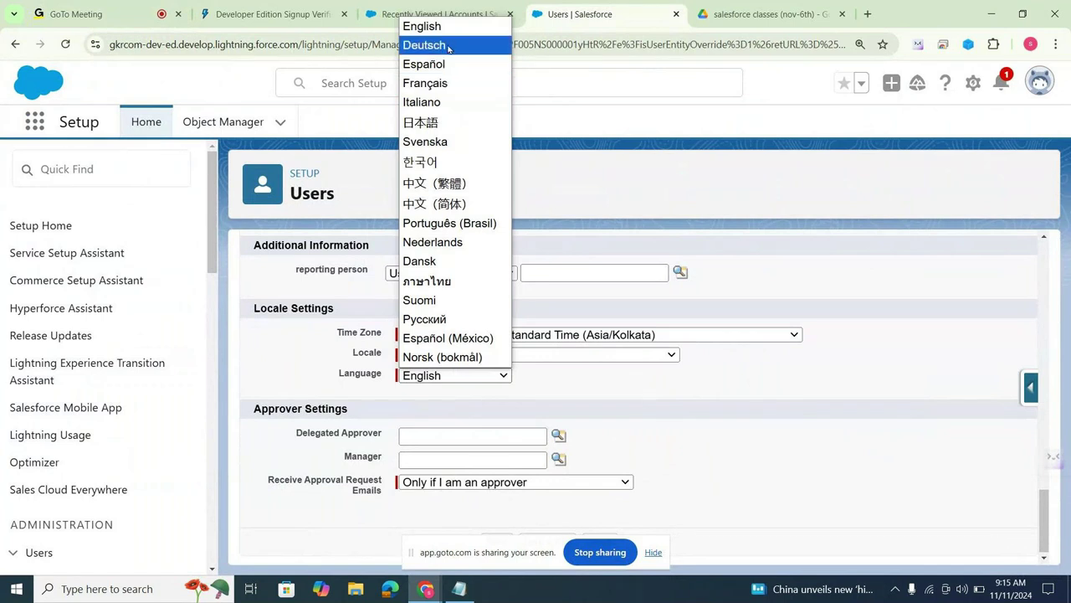
left_click(424, 303)
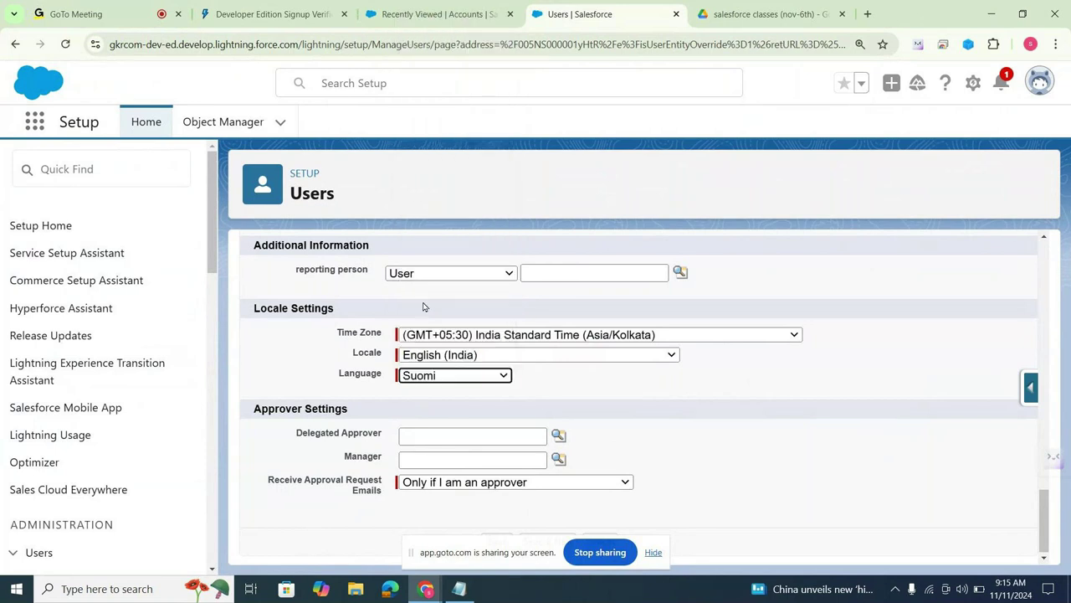
left_click(653, 555)
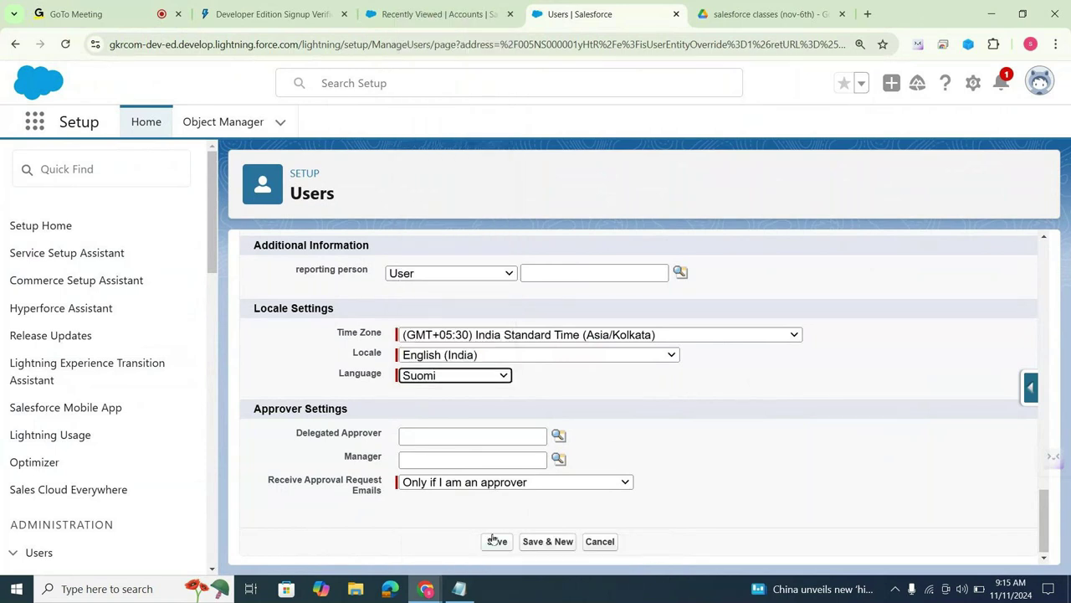
left_click(467, 381)
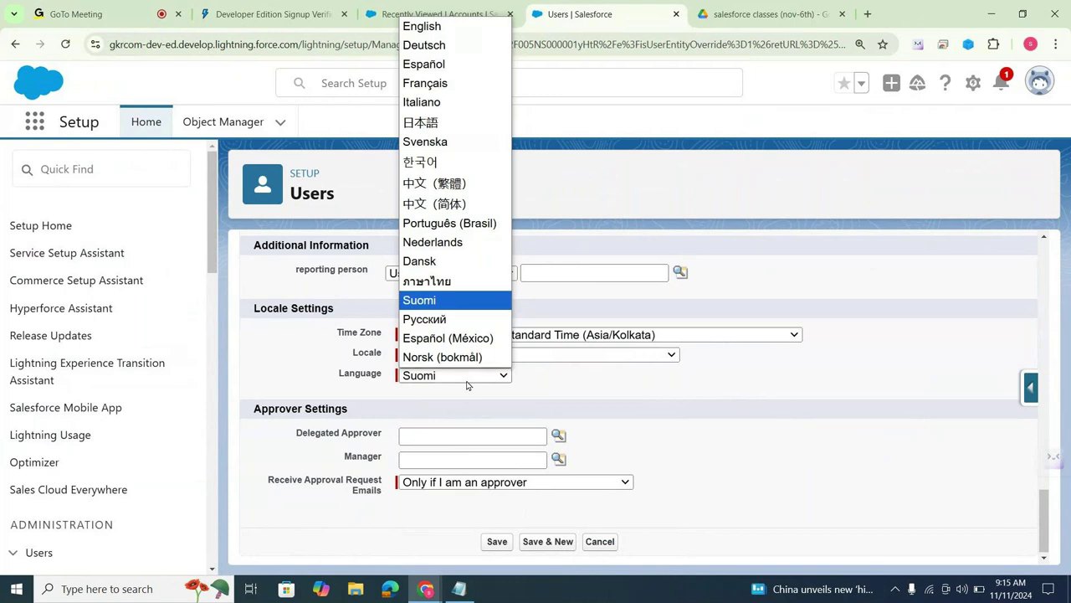
left_click(467, 382)
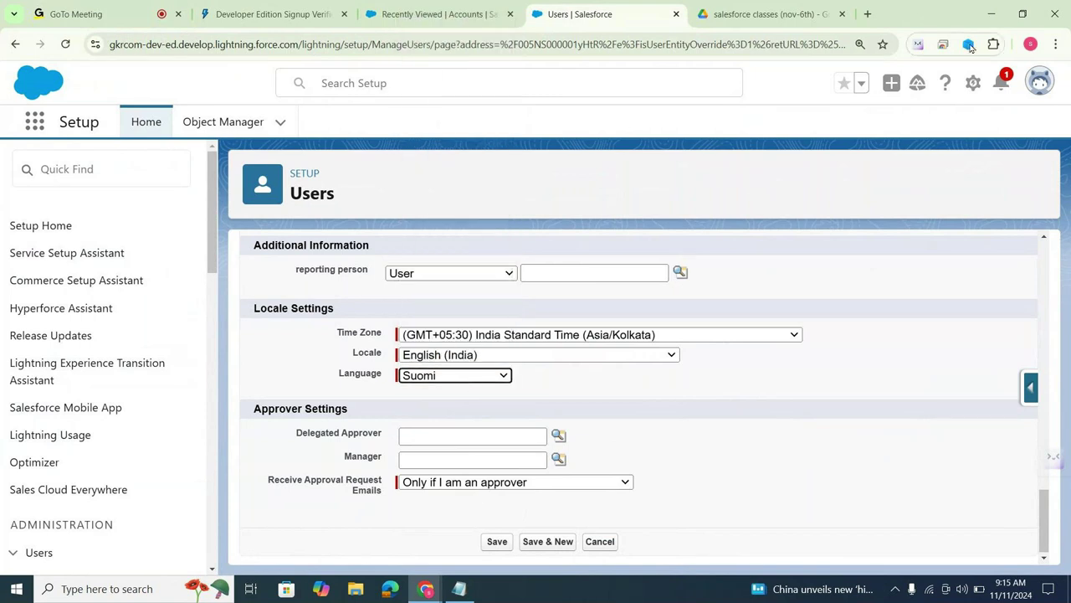
Step: Bookmark the user edit page in the browser and save the user record
left_click(883, 45)
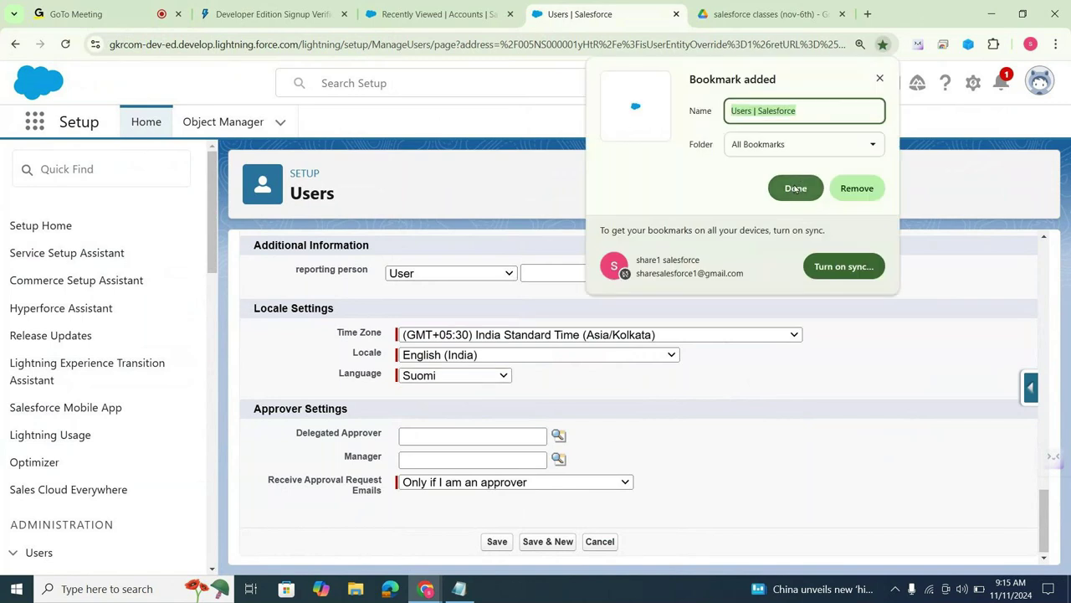
left_click(501, 540)
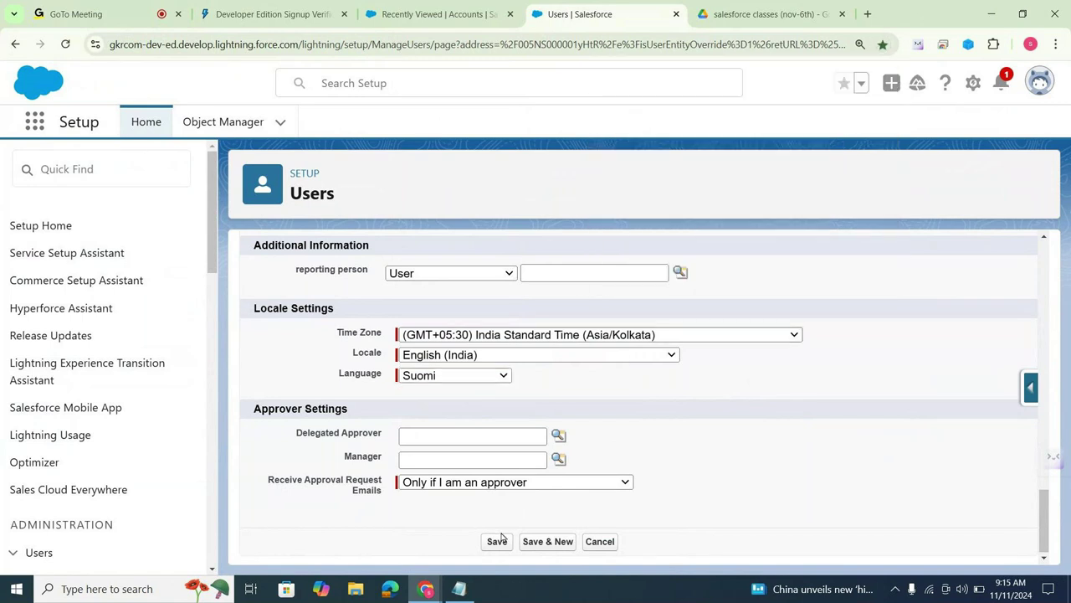
left_click(497, 542)
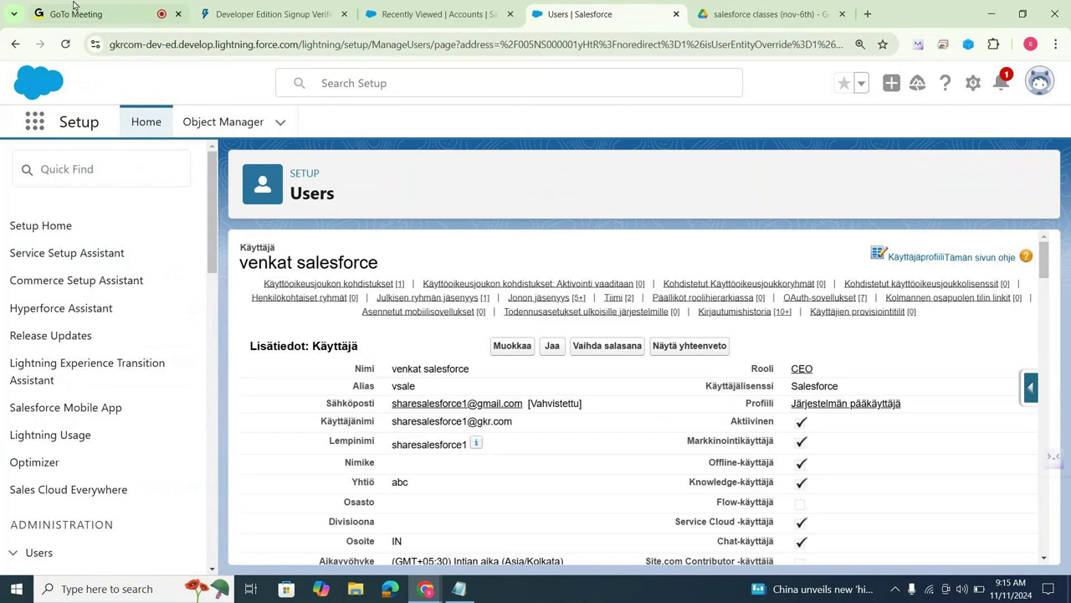
Step: Reload the Setup page to apply the new language and dismiss the Google Translate prompt
left_click(67, 54)
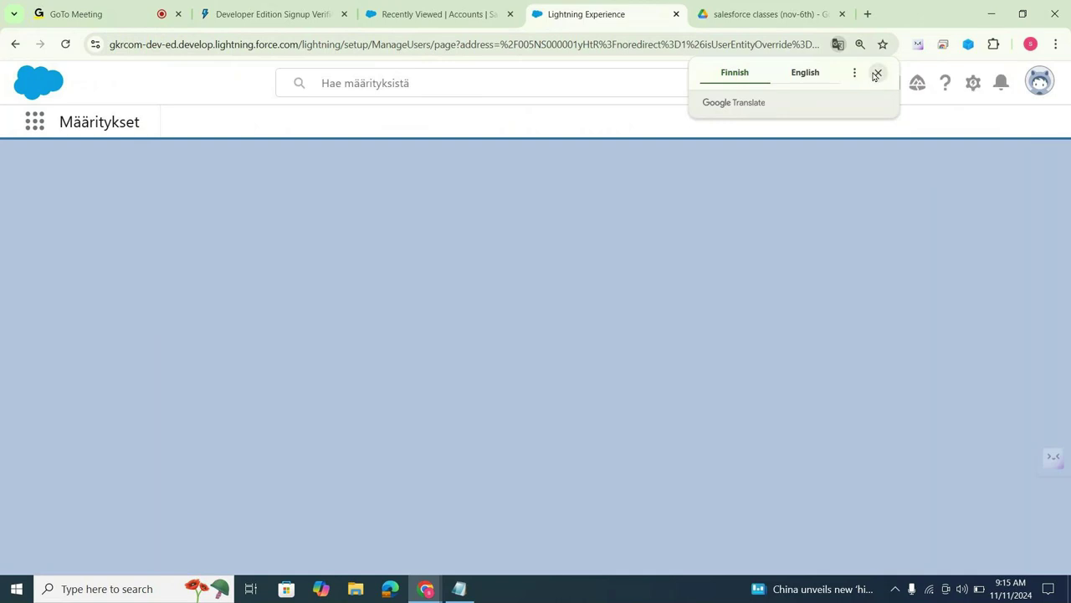
left_click(877, 73)
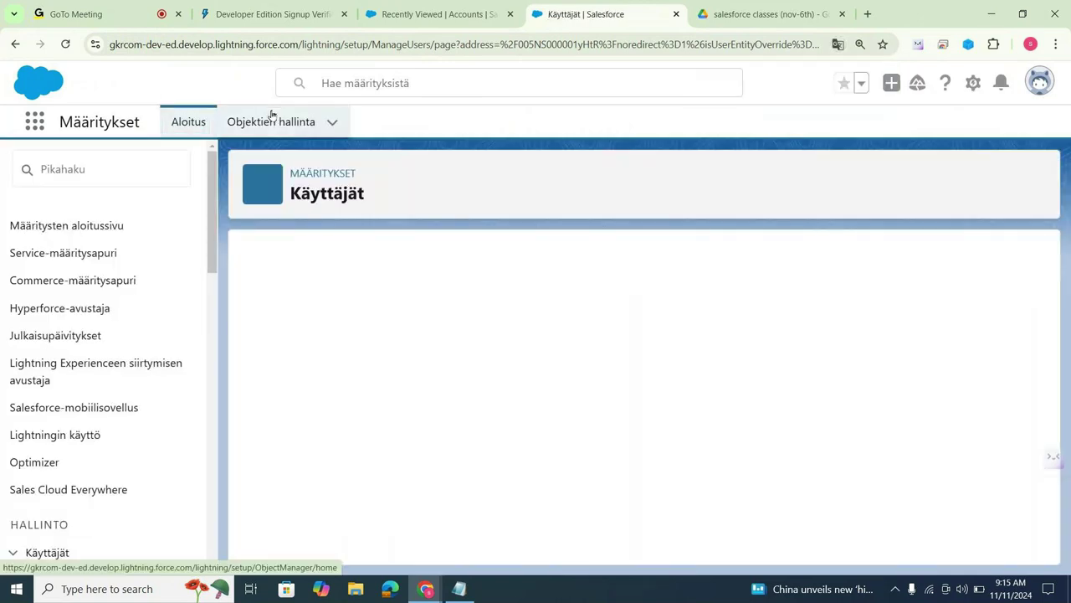
Step: Open the Object Manager (Objektien hallinta) and examine the translated object list, including the custom object type label
left_click(272, 114)
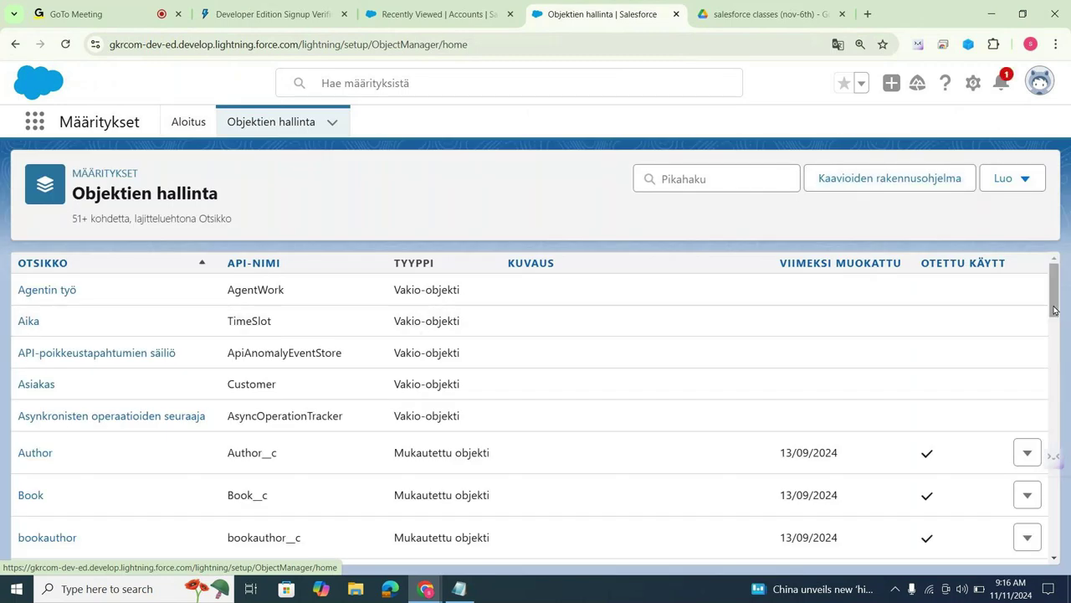
scroll(1047, 316, "down", 1)
scroll(1042, 282, "up", 1)
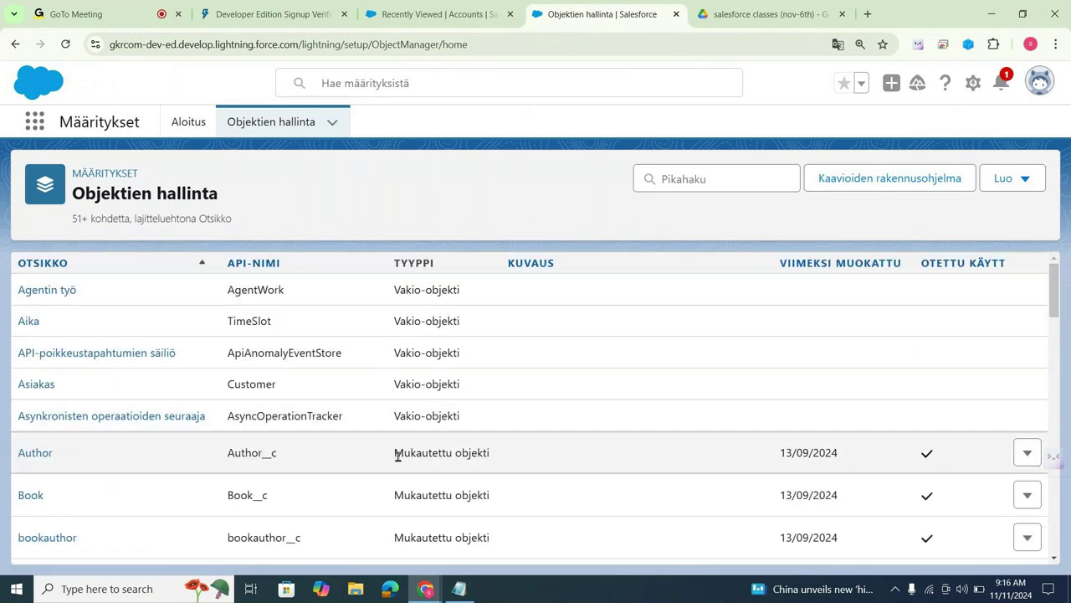
left_click_drag(397, 455, 510, 466)
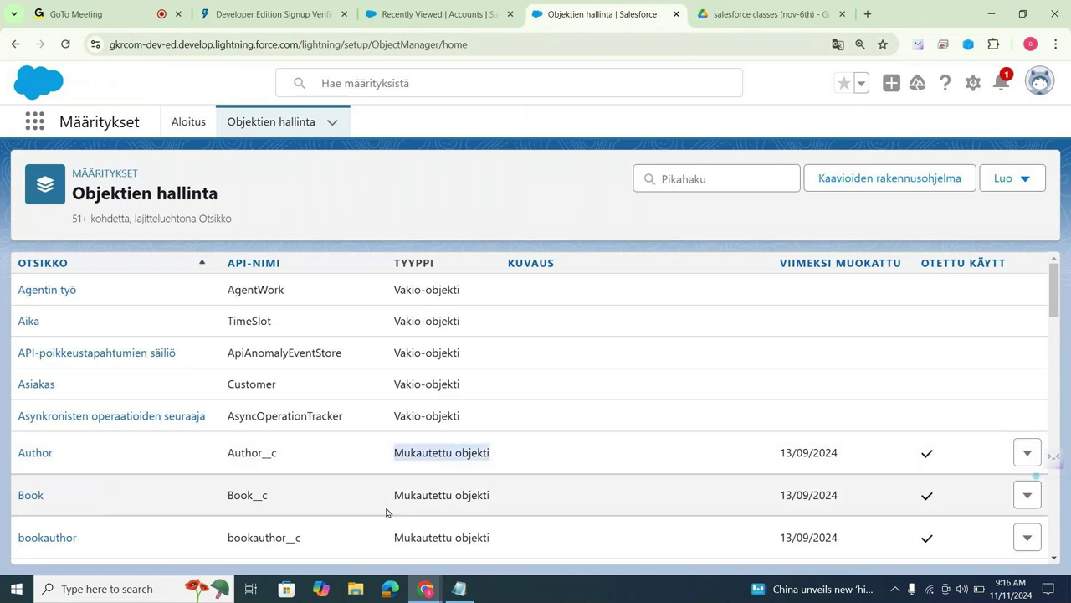
left_click_drag(1053, 296, 1048, 509)
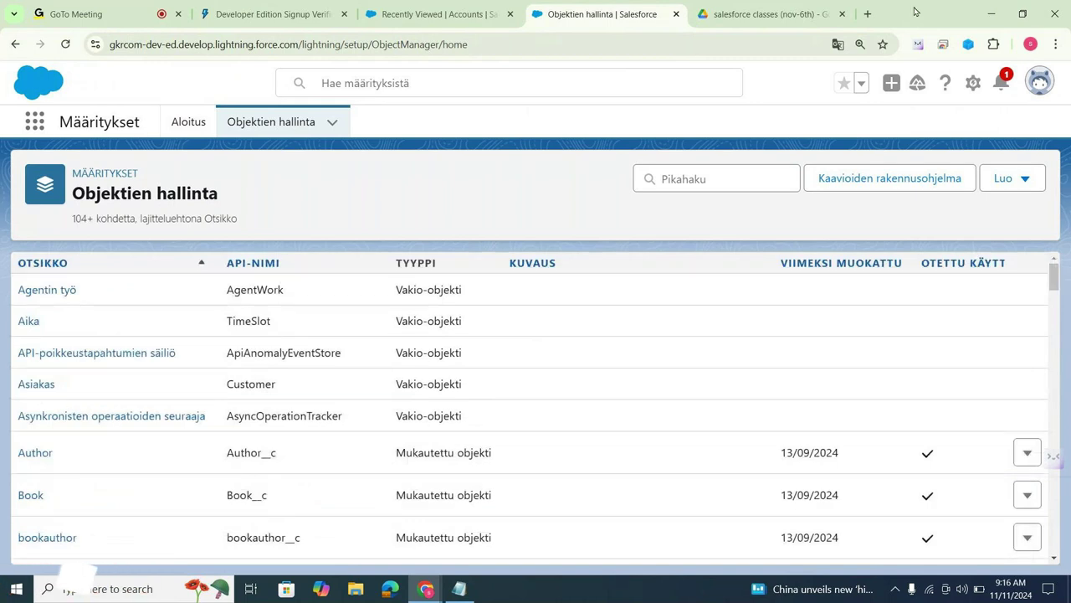
Step: Open the bookmarked Users | Salesforce edit page in a new browser tab
left_click(867, 14)
left_click(994, 72)
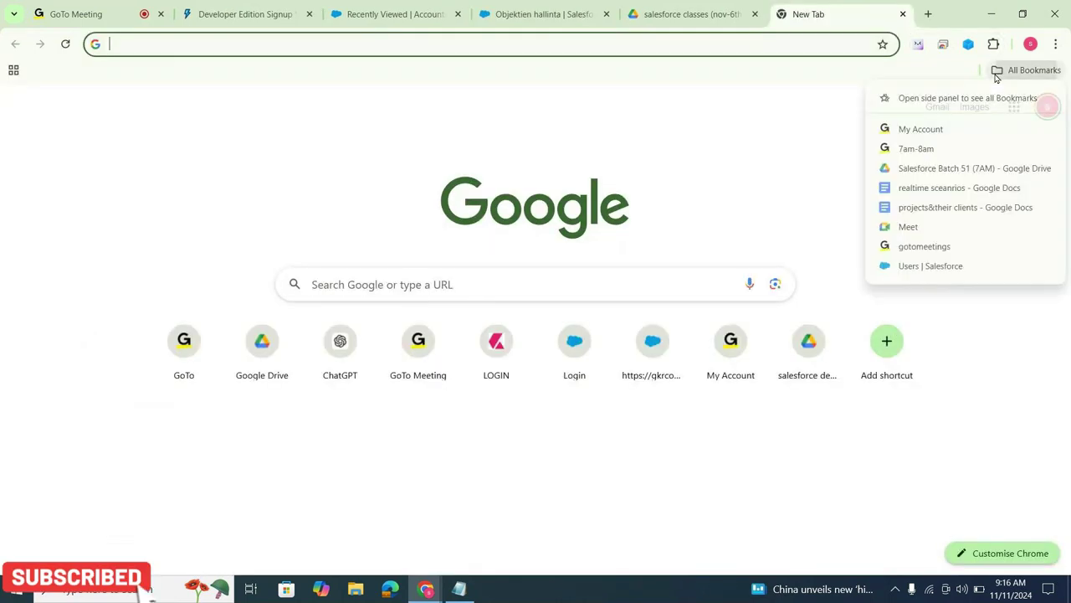
left_click(940, 265)
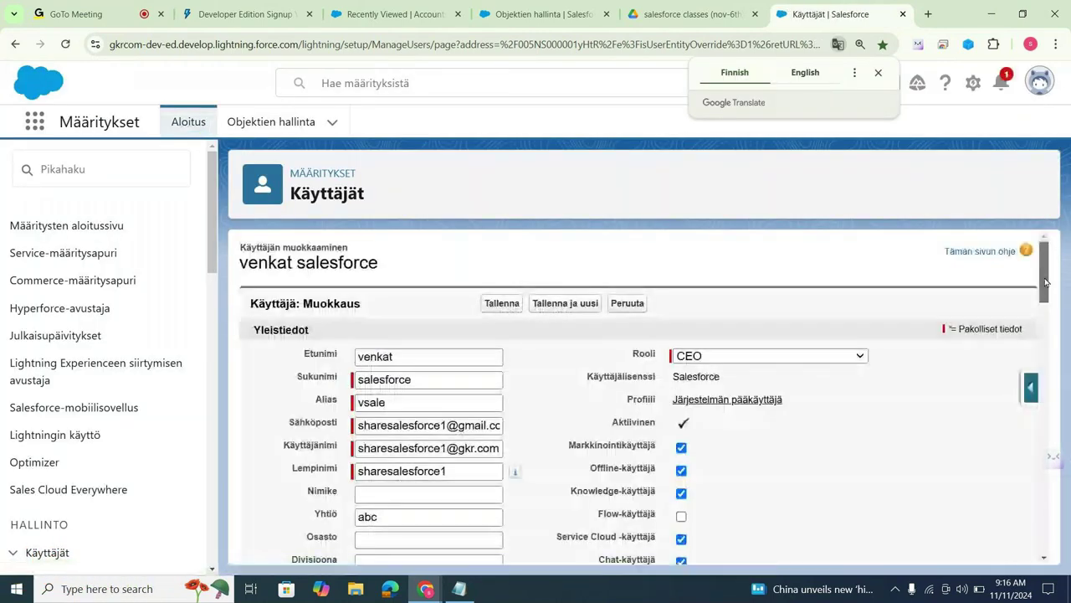
Step: Set the user's Language (Kieli) to English in the locale settings (Paikkamääritykset)
scroll(1017, 512, "down", 15)
scroll(1017, 511, "down", 1)
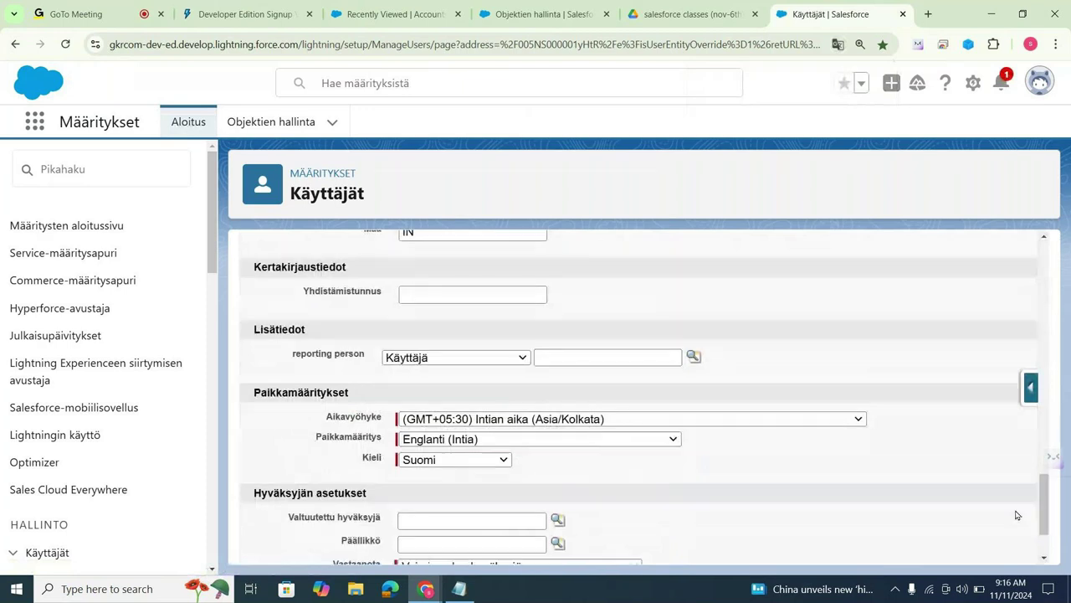
left_click(469, 460)
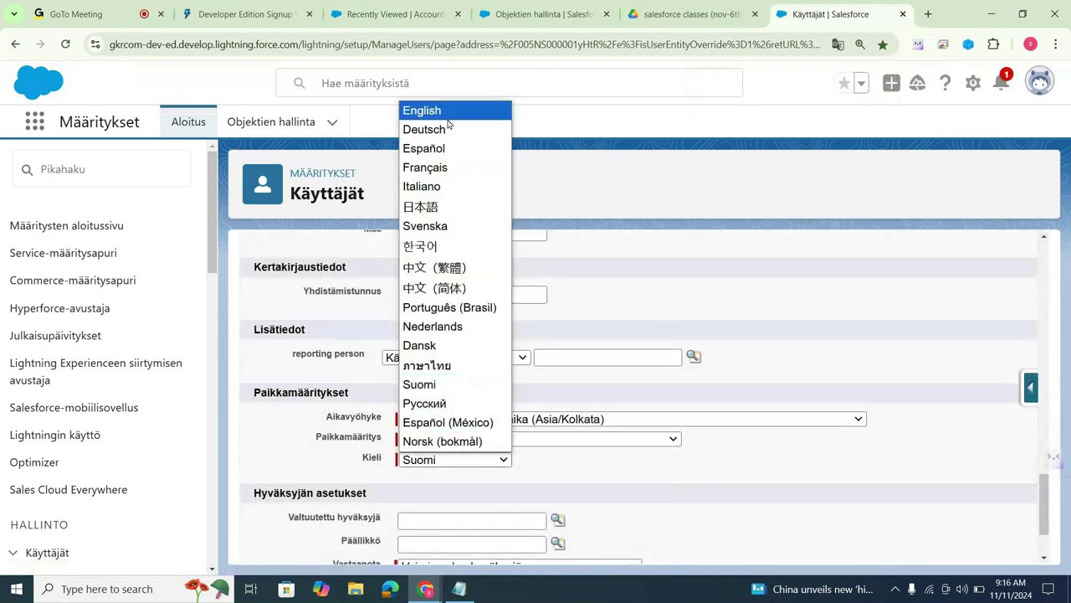
left_click(448, 118)
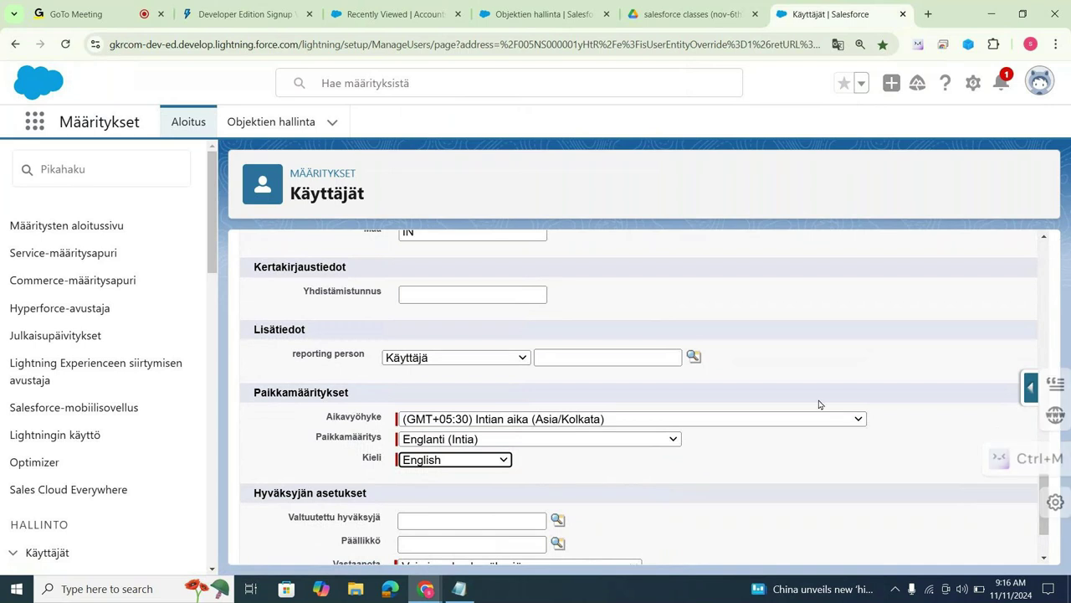
Step: Save the user record with the English language setting and reload the Setup page
scroll(914, 513, "down", 2)
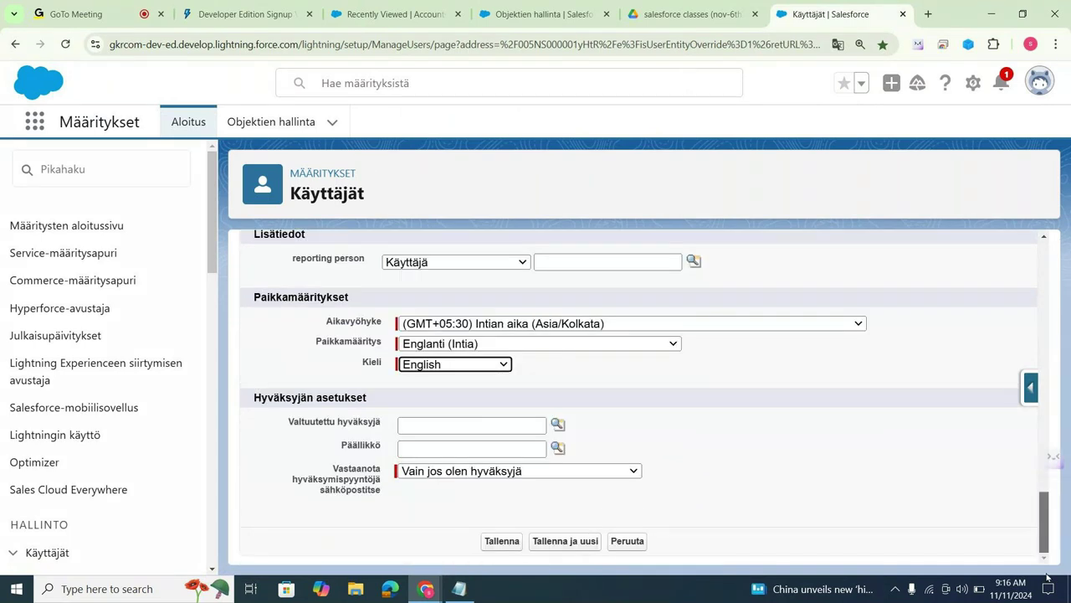
left_click(496, 549)
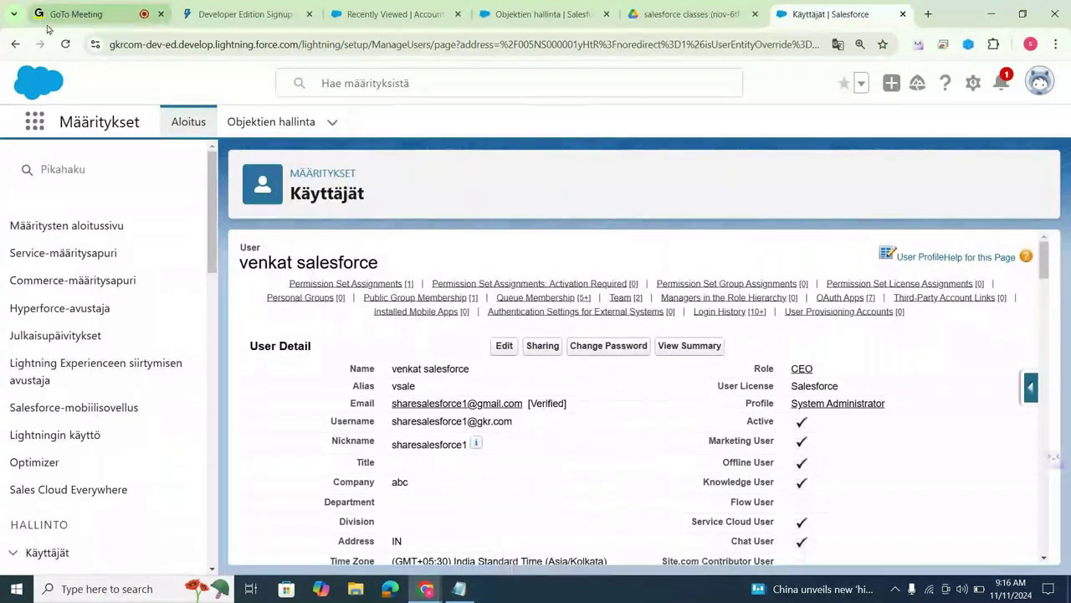
left_click(66, 44)
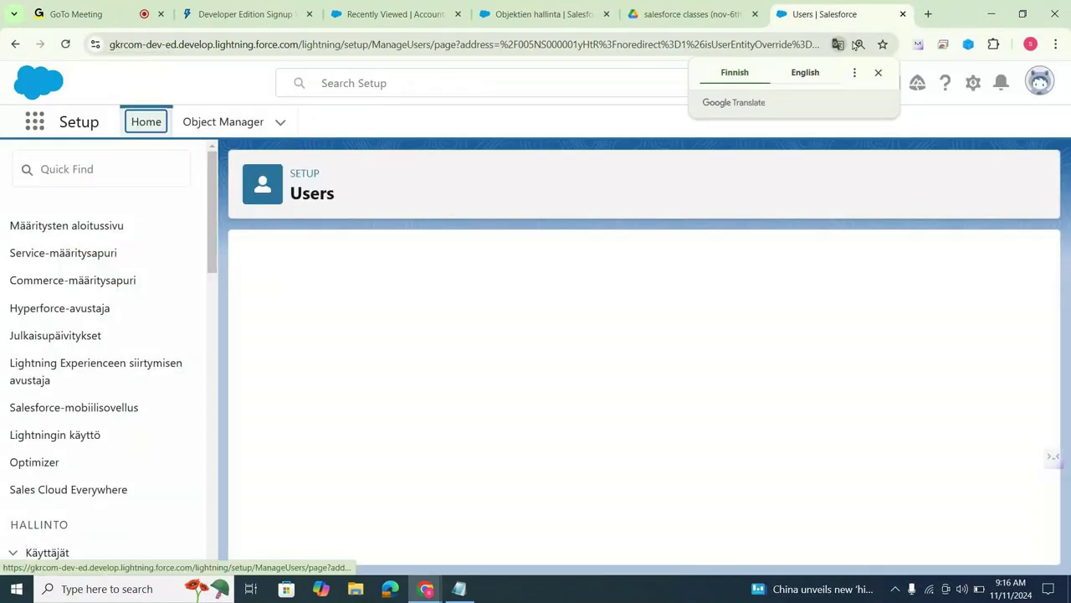
Step: Translate the page from Finnish to English with Google Translate and look through the user's detail page
left_click(806, 73)
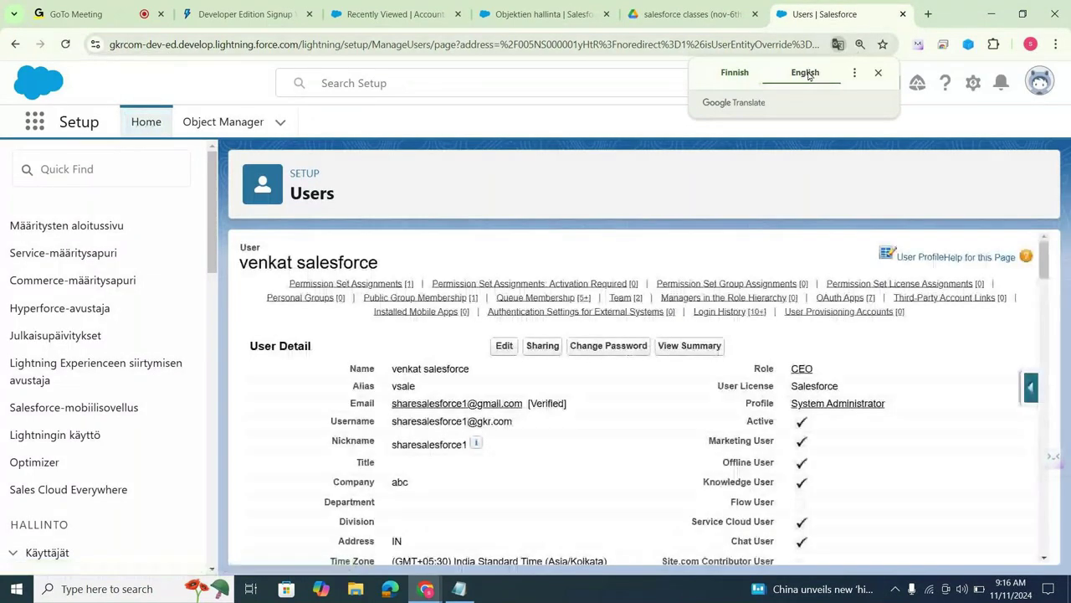
left_click(879, 74)
scroll(1069, 398, "up", 10)
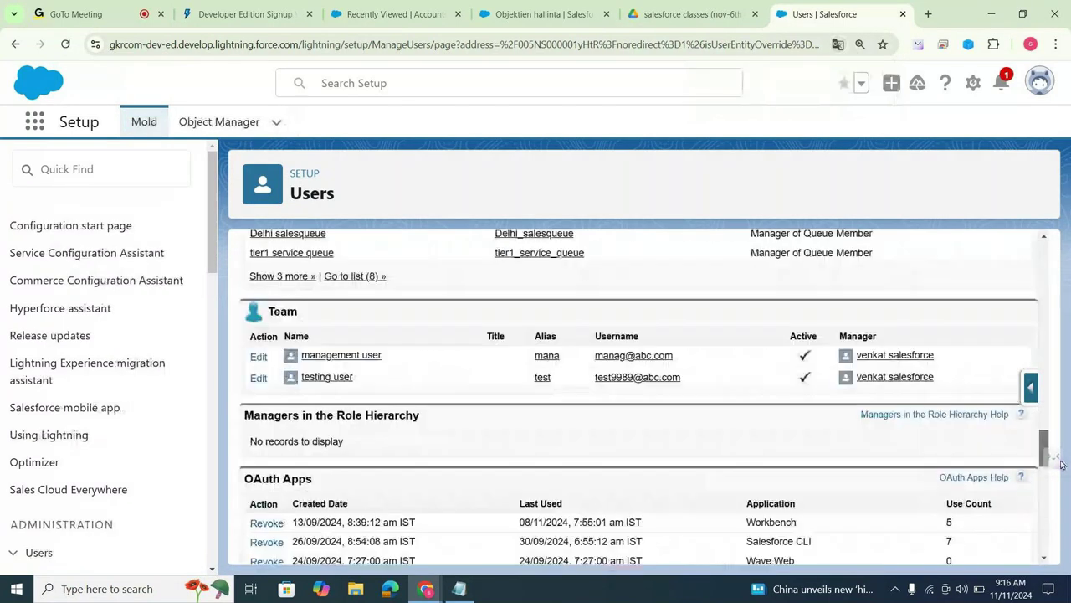
scroll(1068, 397, "up", 10)
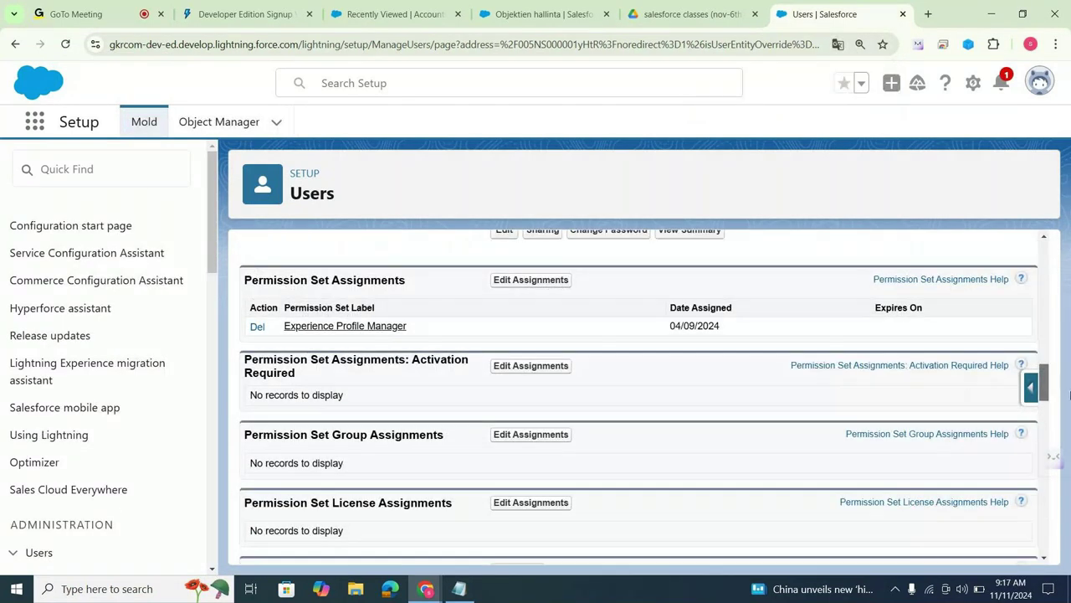
scroll(1069, 298, "up", 5)
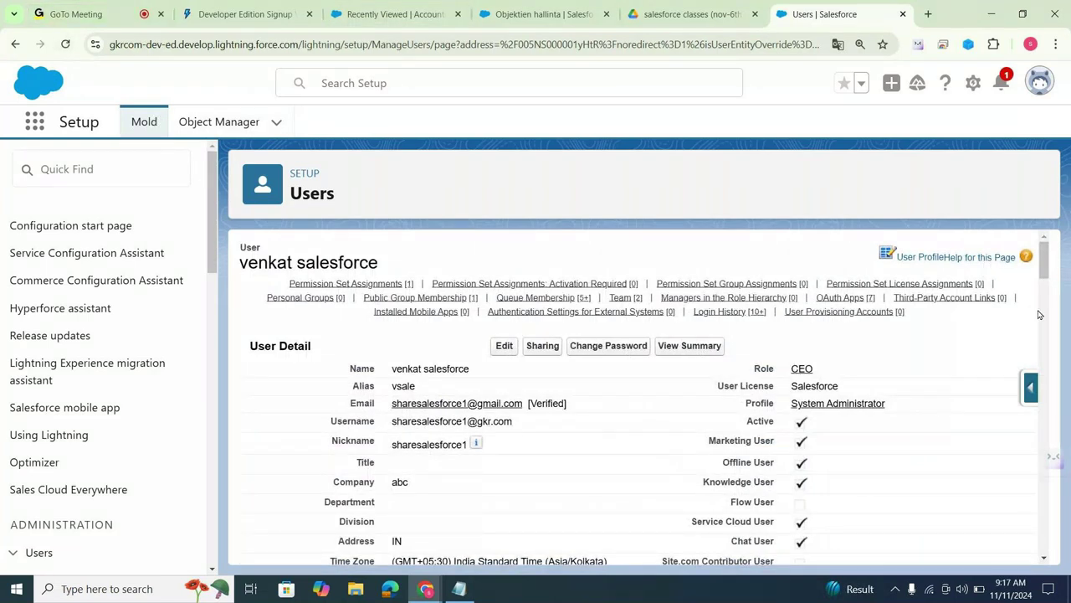
scroll(1038, 314, "down", 10)
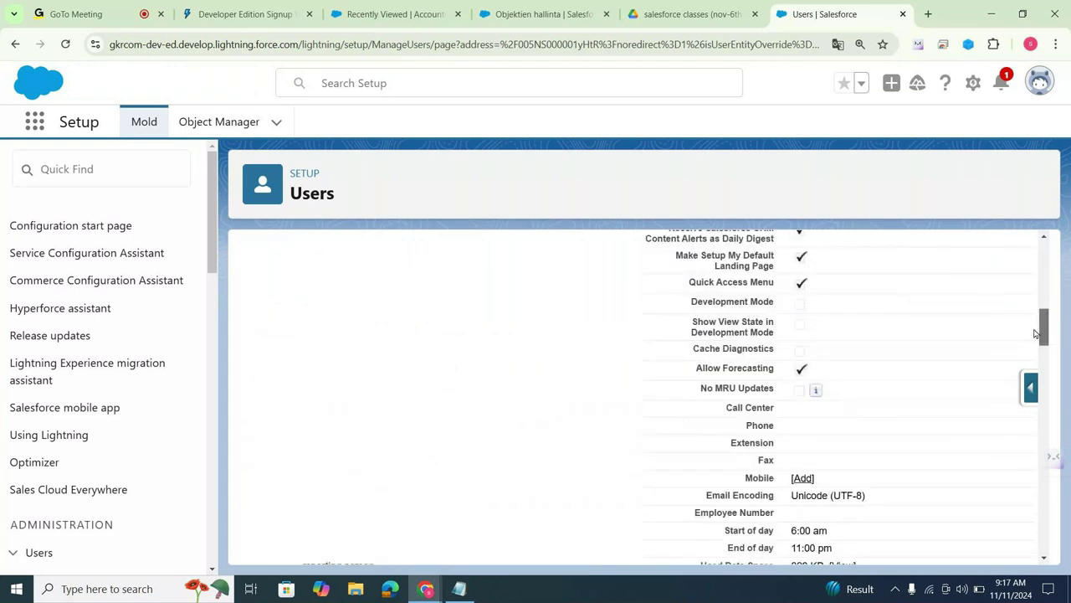
Step: Open the user record for editing and check the Language in the Locale Settings section
scroll(1036, 333, "up", 10)
left_click(501, 346)
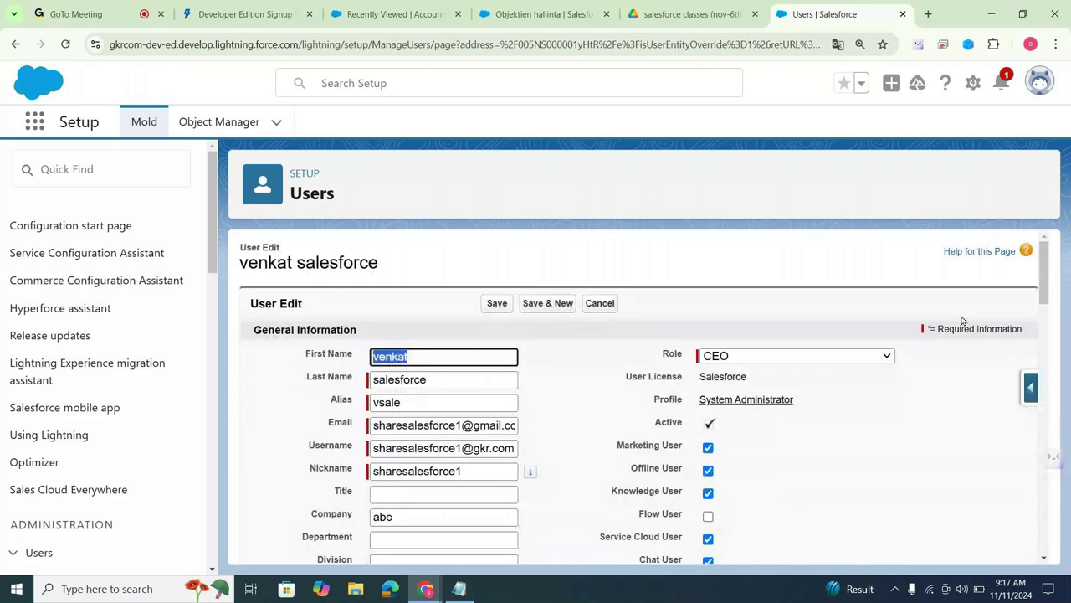
scroll(963, 320, "down", 10)
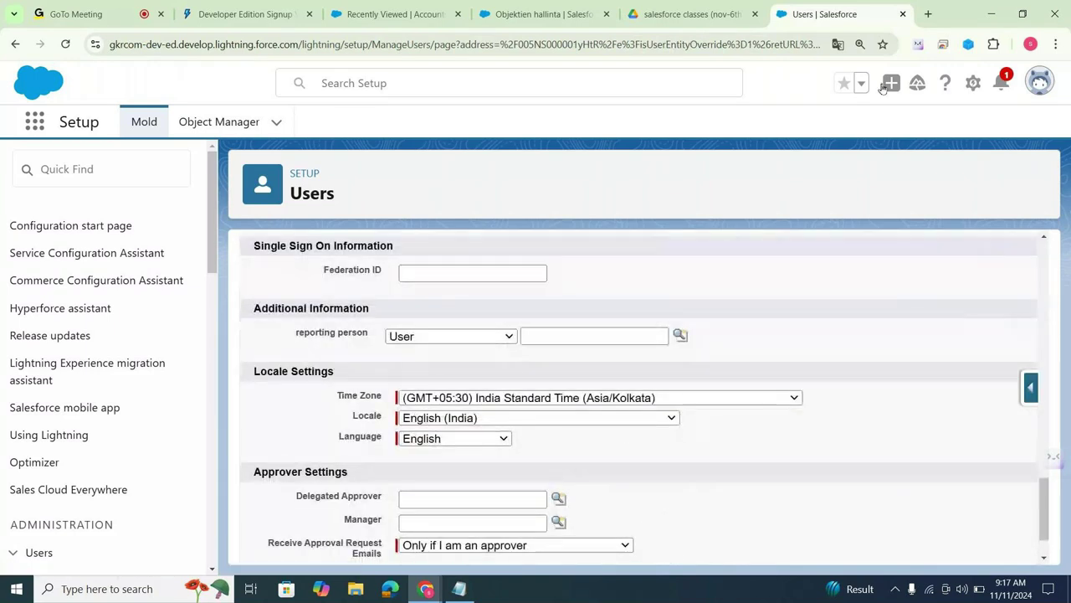
left_click(839, 44)
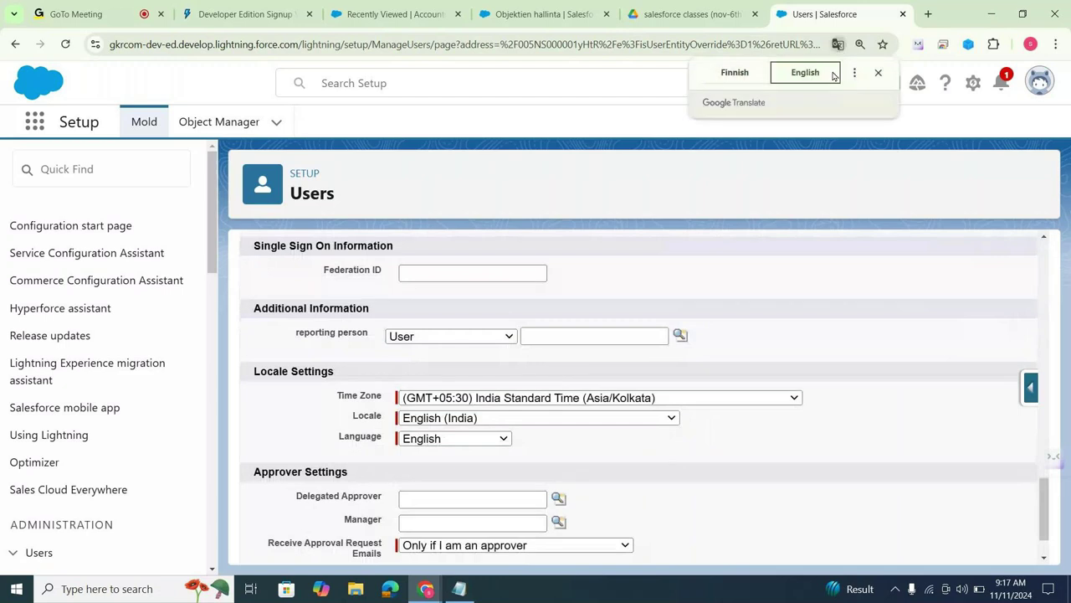
left_click(754, 73)
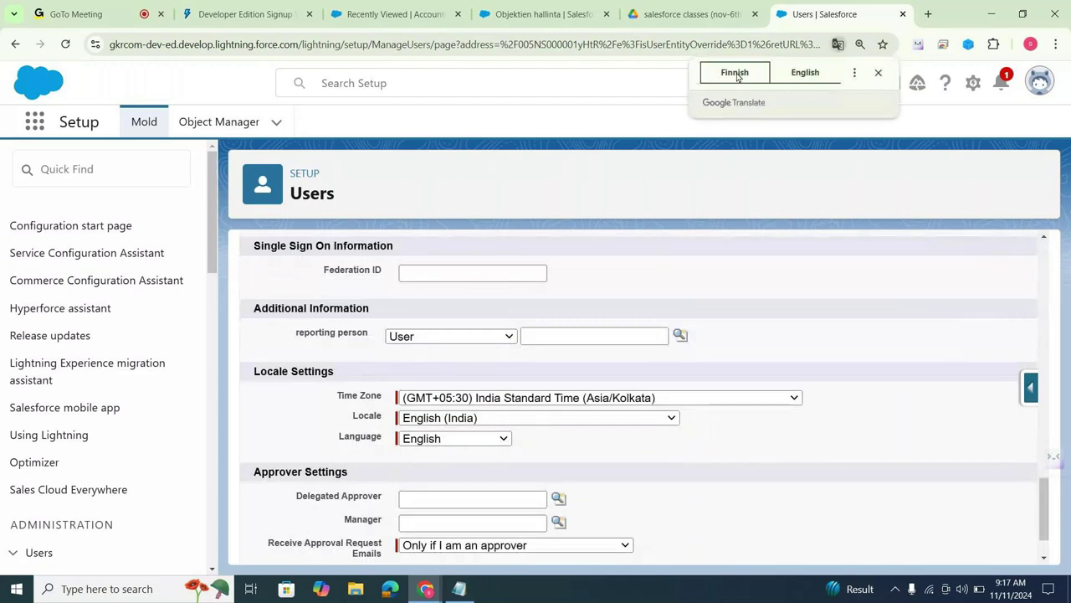
left_click(814, 82)
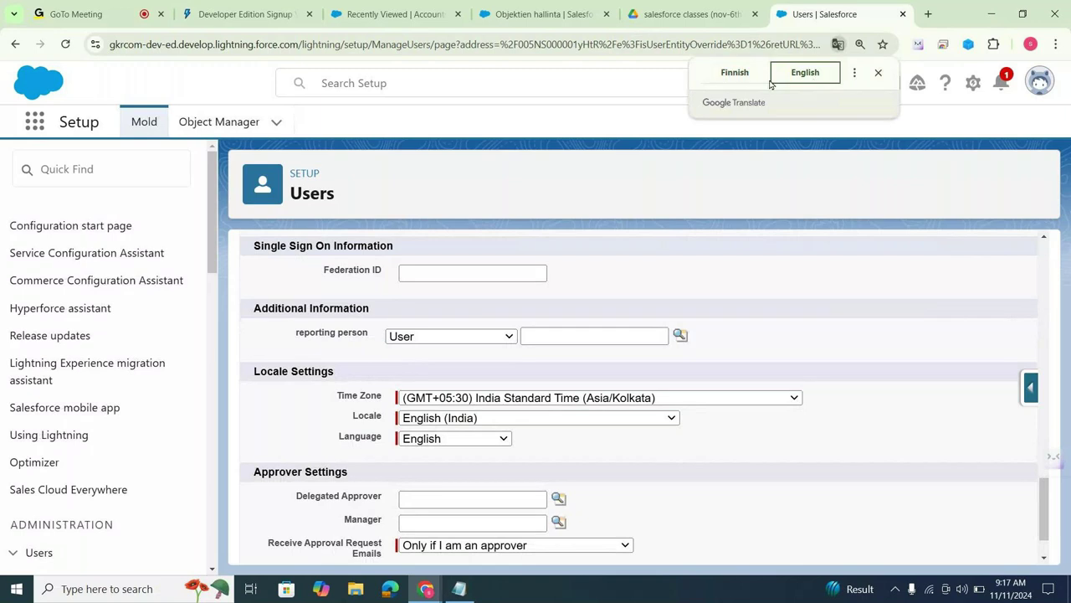
left_click(856, 73)
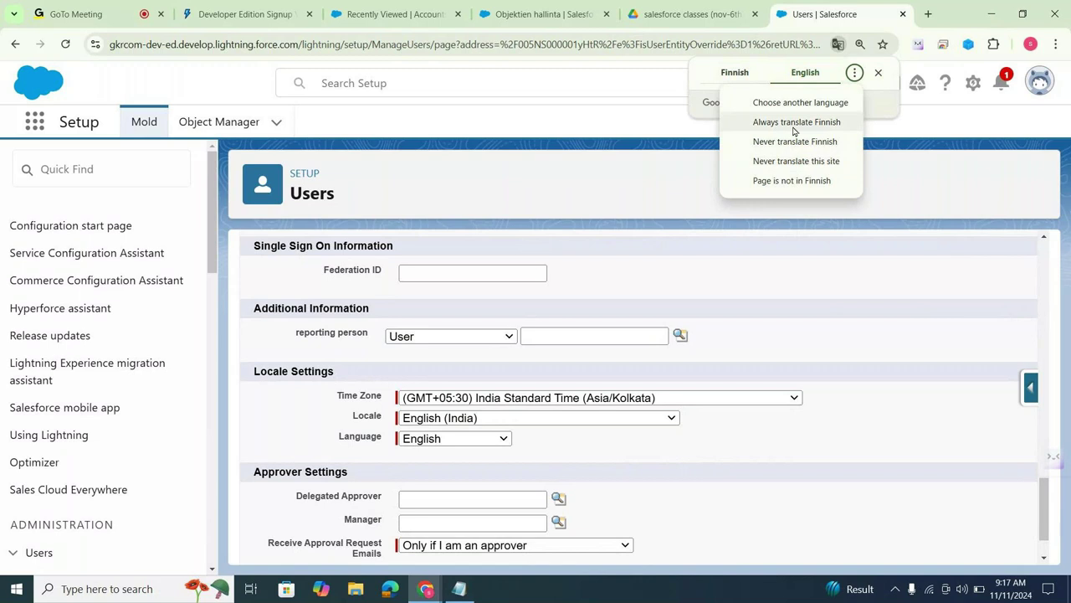
left_click(798, 190)
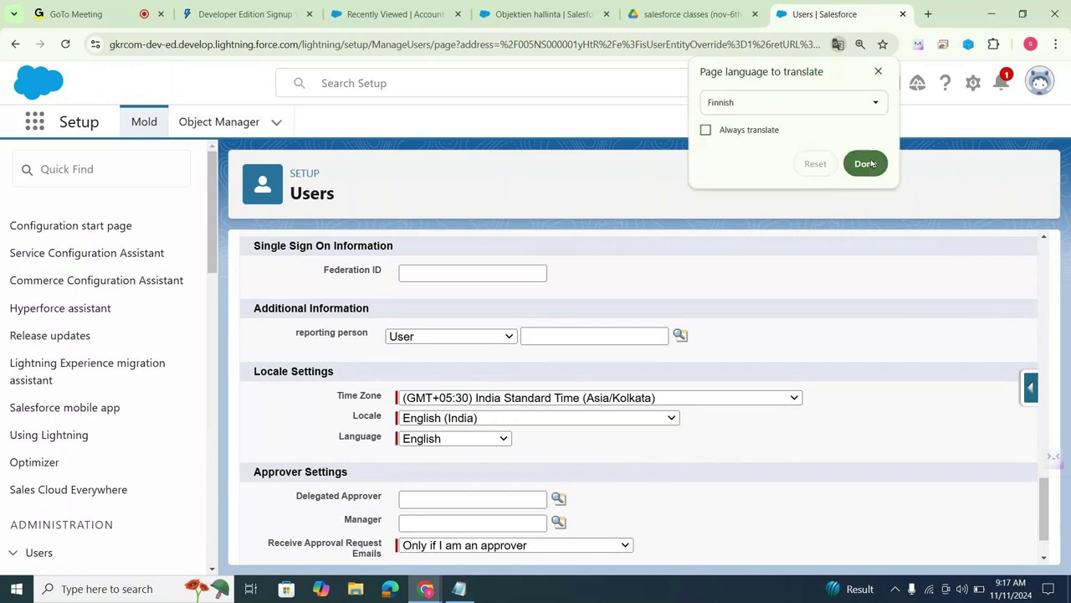
left_click(878, 72)
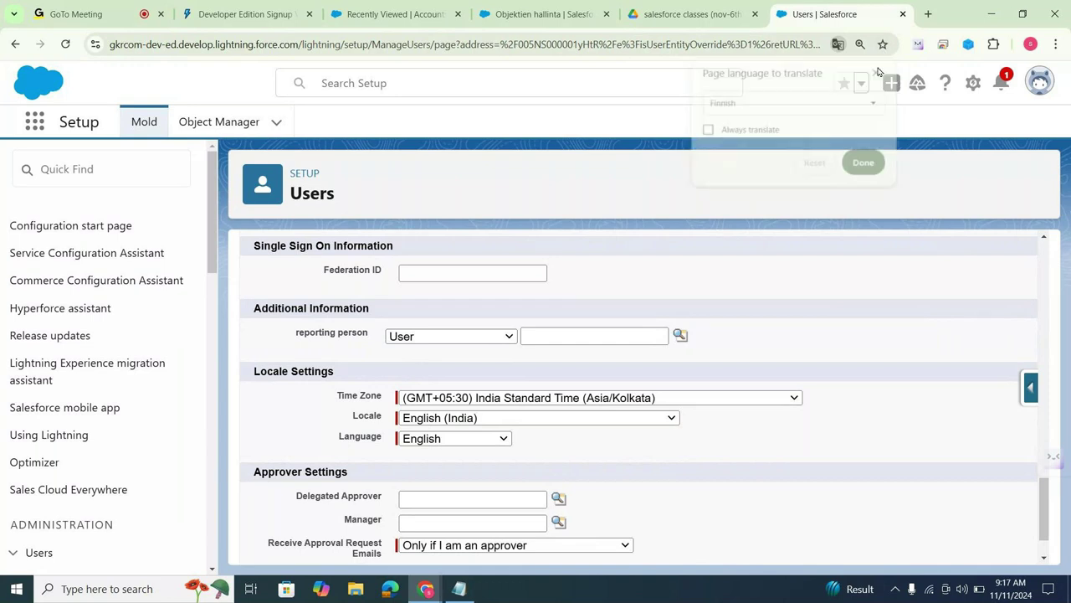
Step: Set Google Translate to never translate this site
left_click(837, 44)
left_click(855, 73)
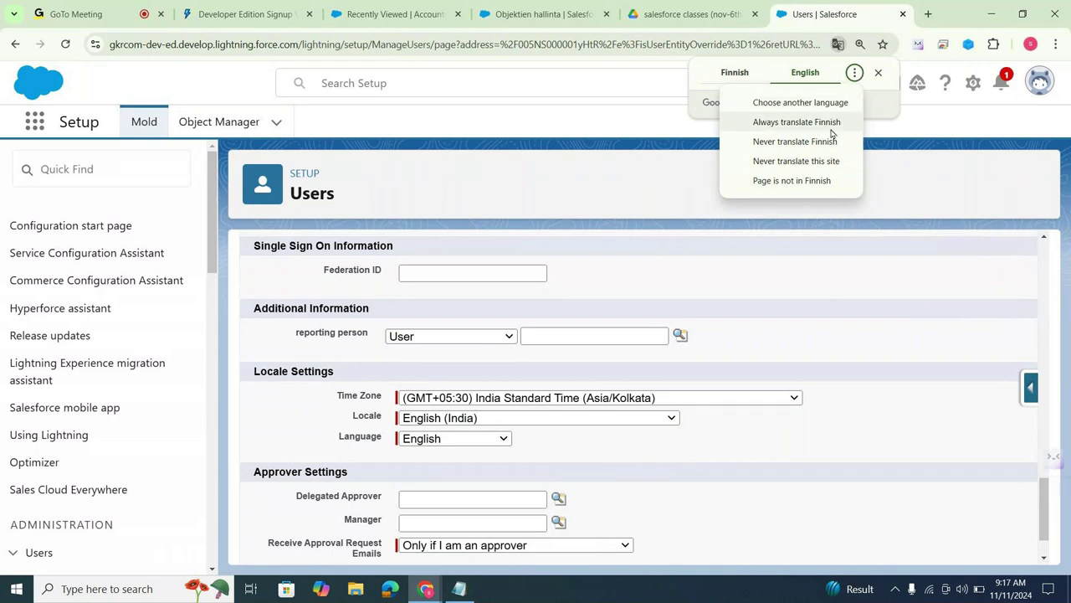
left_click(813, 159)
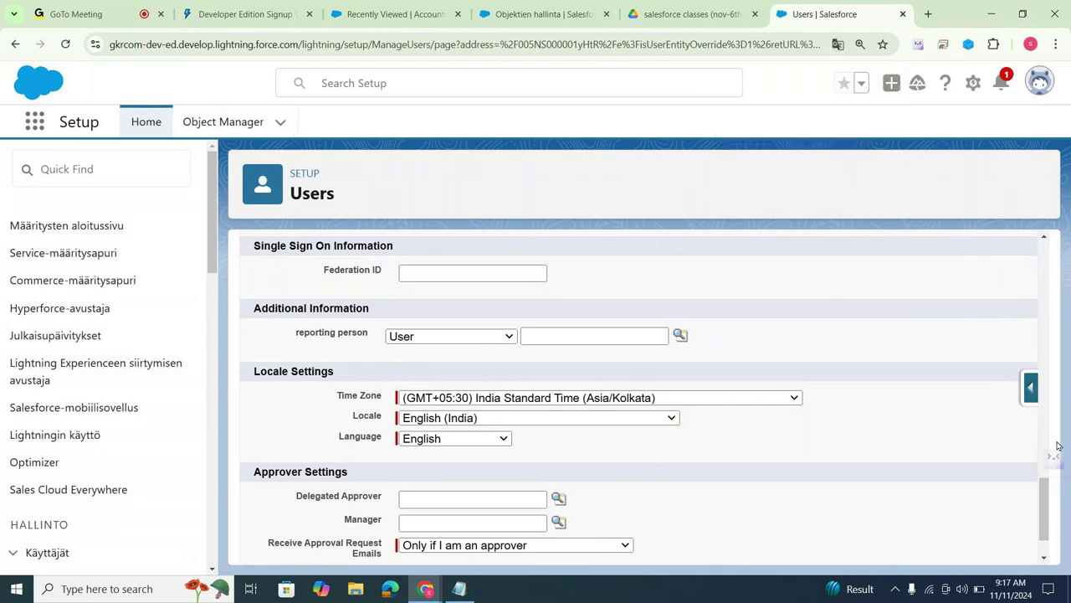
Step: Save the user record from the edit form
left_click_drag(1043, 501, 1042, 226)
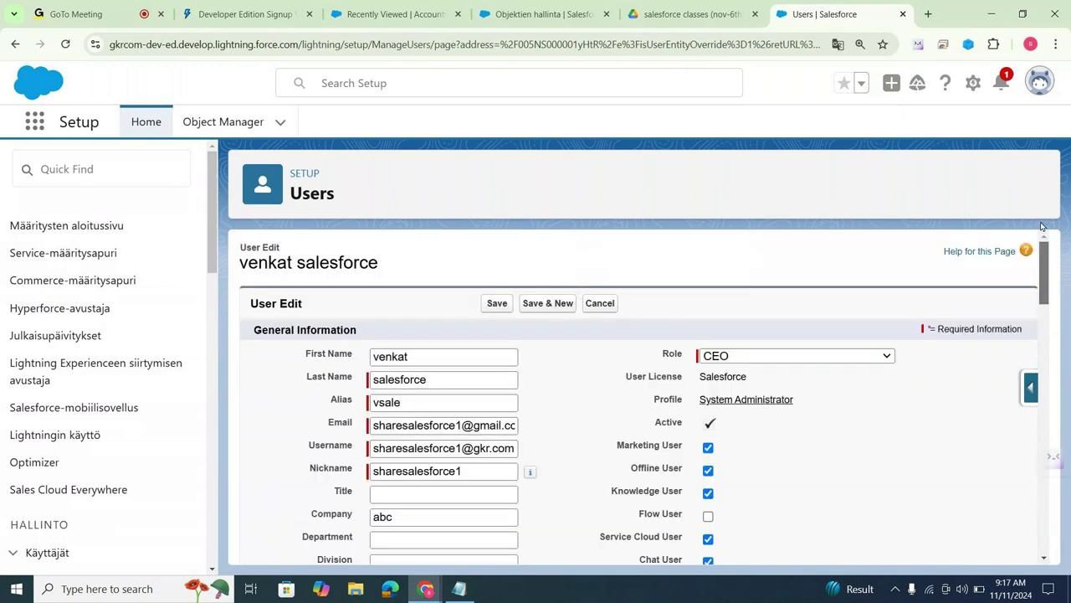
left_click(501, 302)
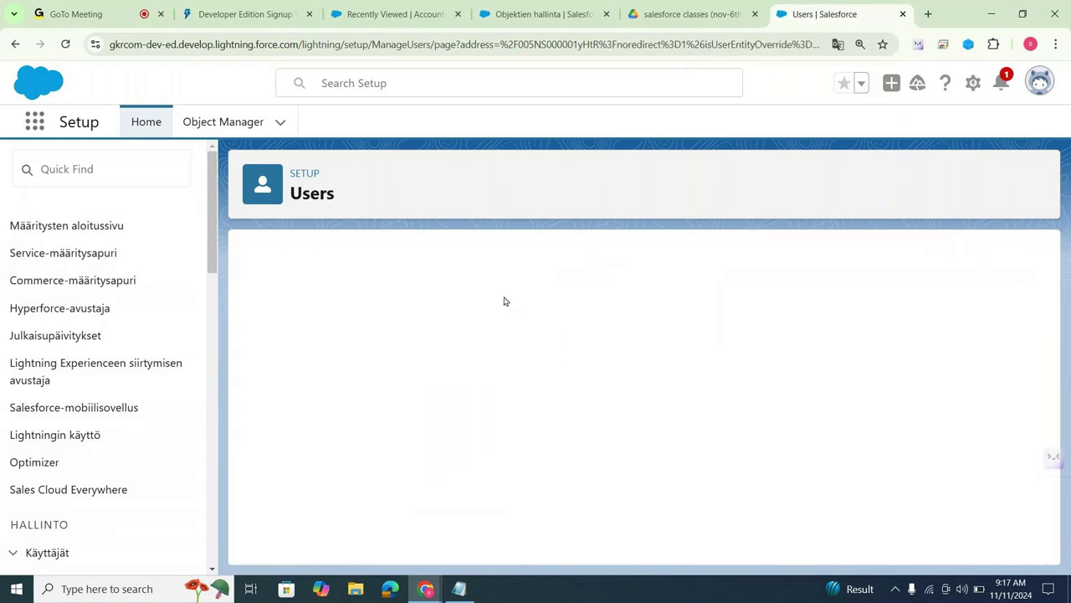
Step: Search the available apps and items for "campa" and open the Campaigns list
left_click(36, 131)
type("camp")
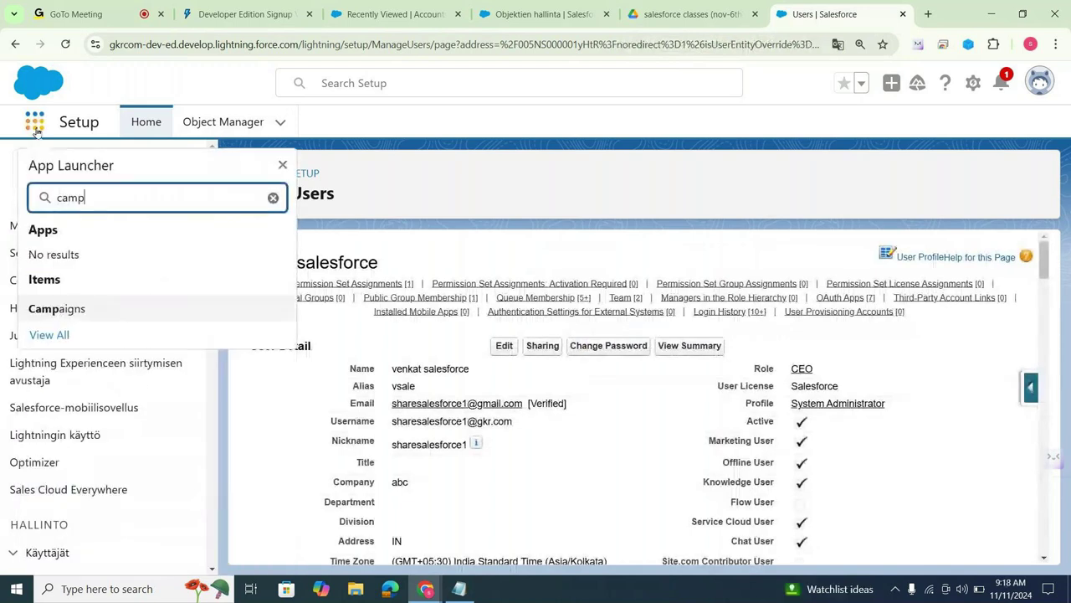
type("a")
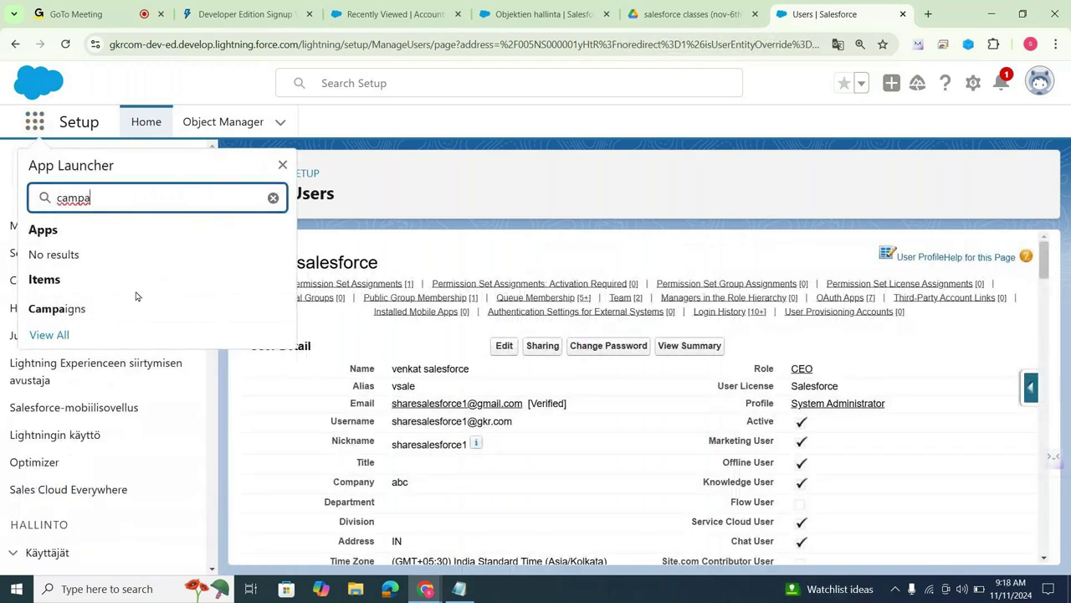
left_click(134, 299)
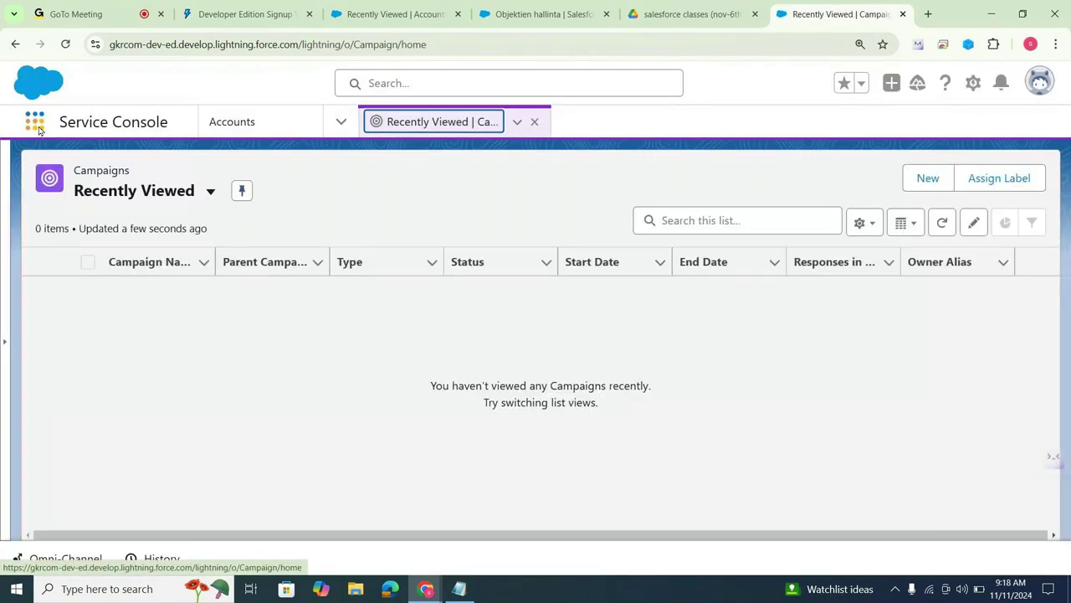
Step: Search the available apps and items for "Lead" and open the Leads list
left_click(35, 123)
type("Lead")
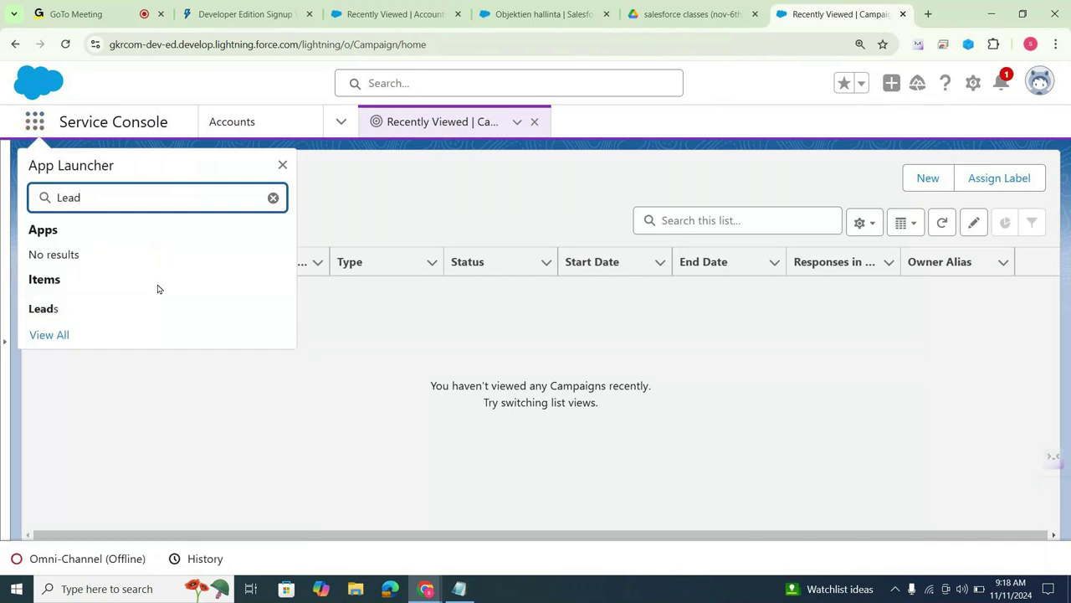
left_click(159, 308)
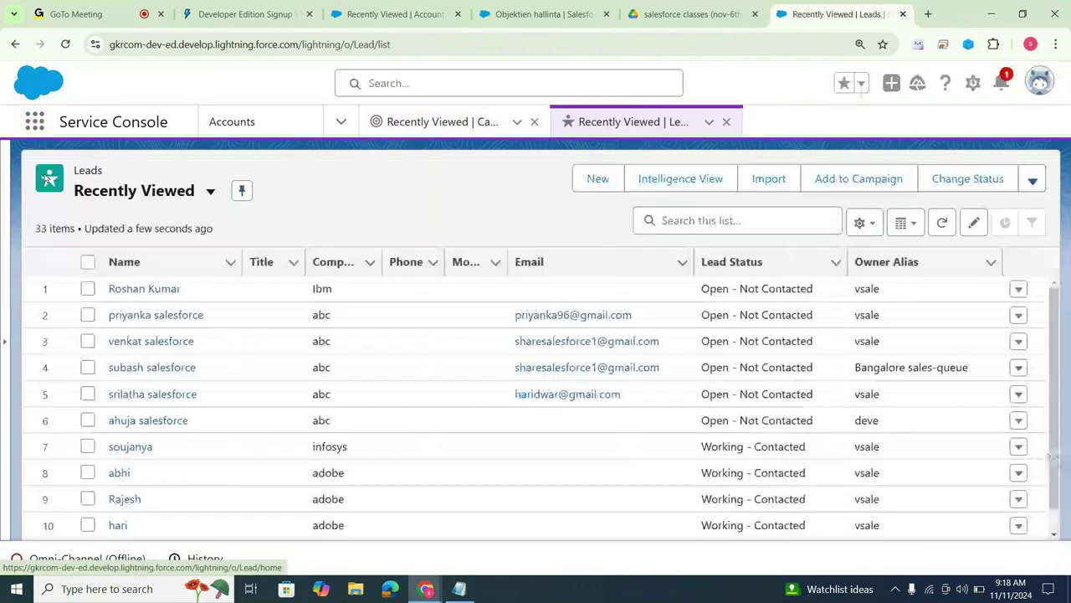
Step: Find and open the Accounts list, and view the first recently viewed account record
left_click(31, 130)
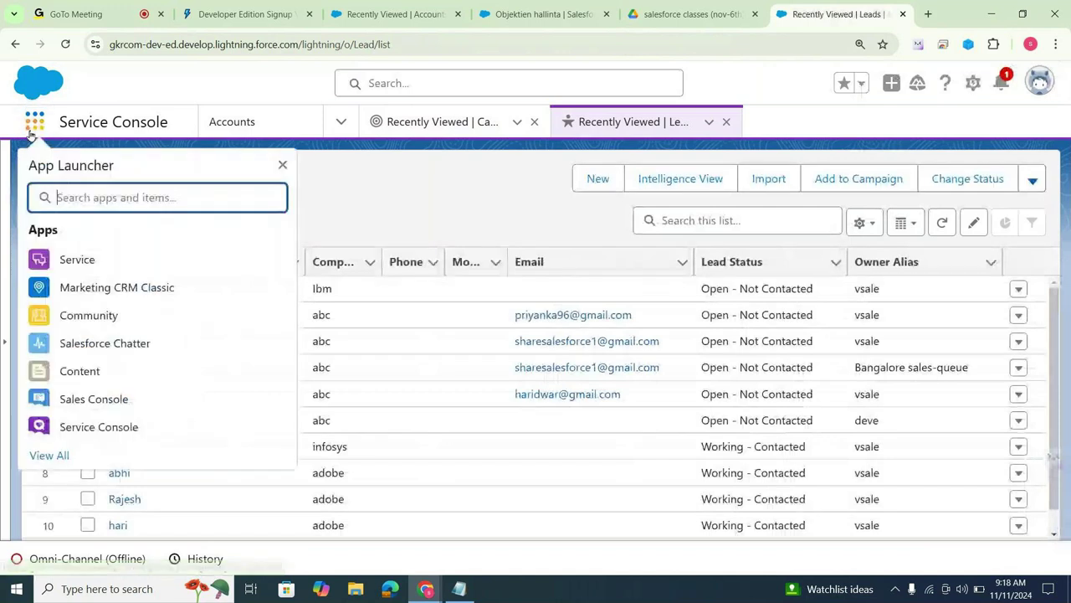
type("Account")
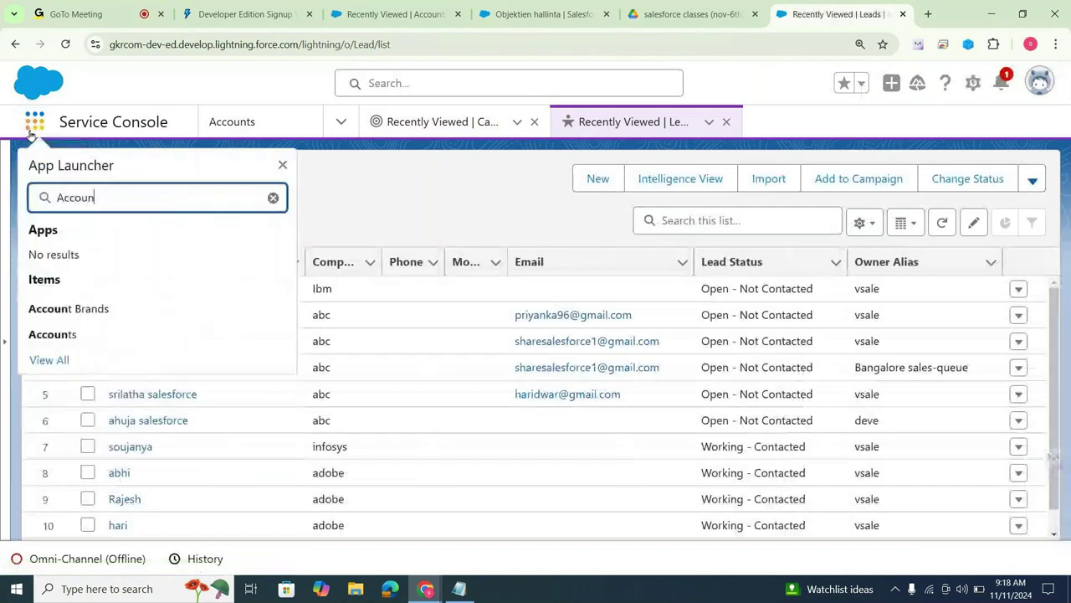
left_click(158, 334)
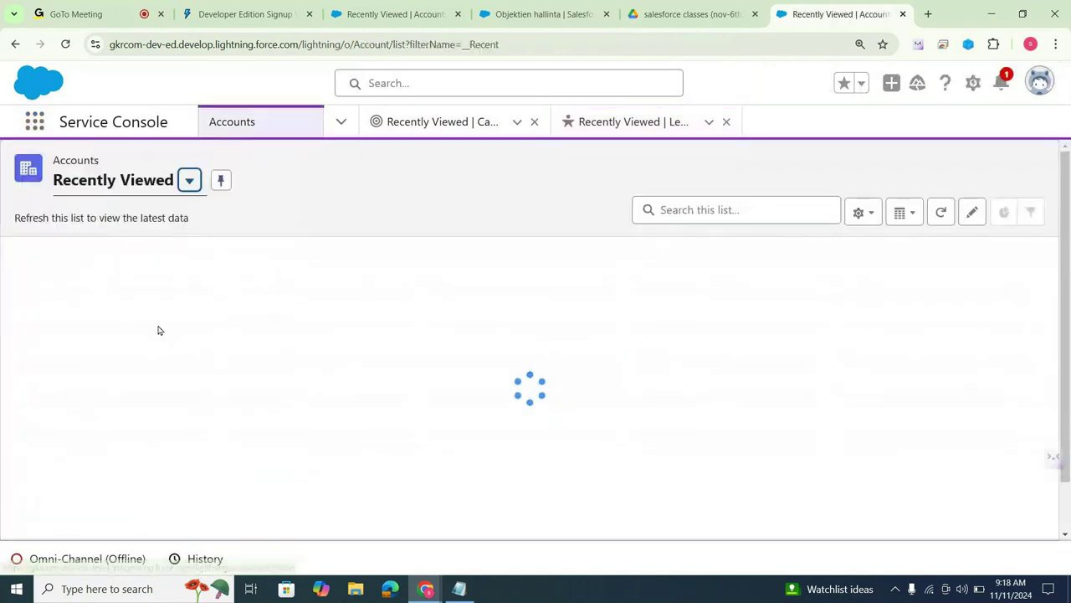
left_click(103, 282)
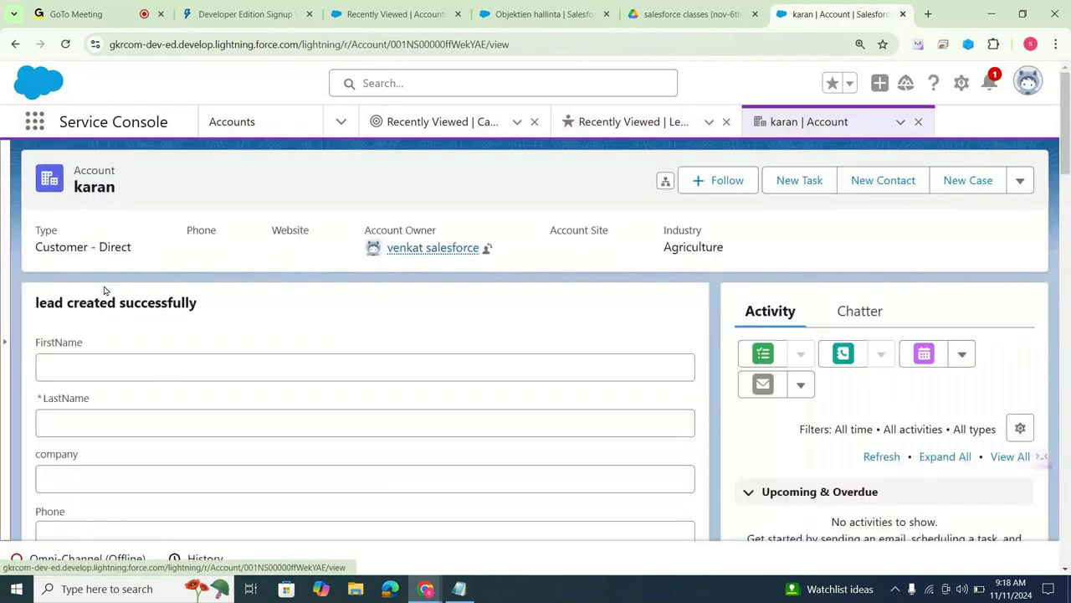
Step: Find and open the Contacts list, and switch to the GoTo Meeting browser tab
left_click(35, 122)
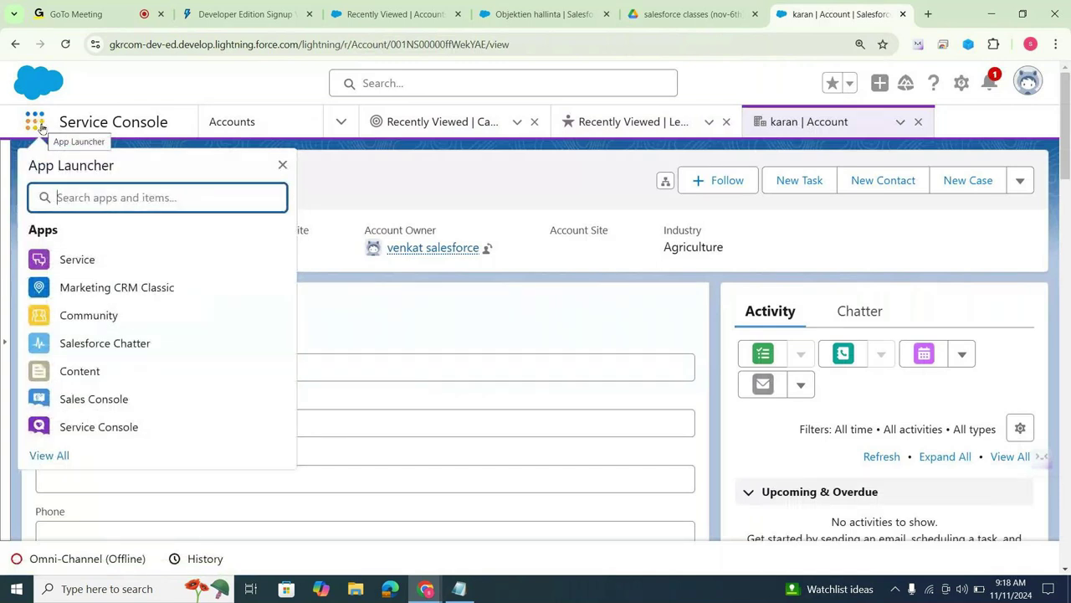
type("contac")
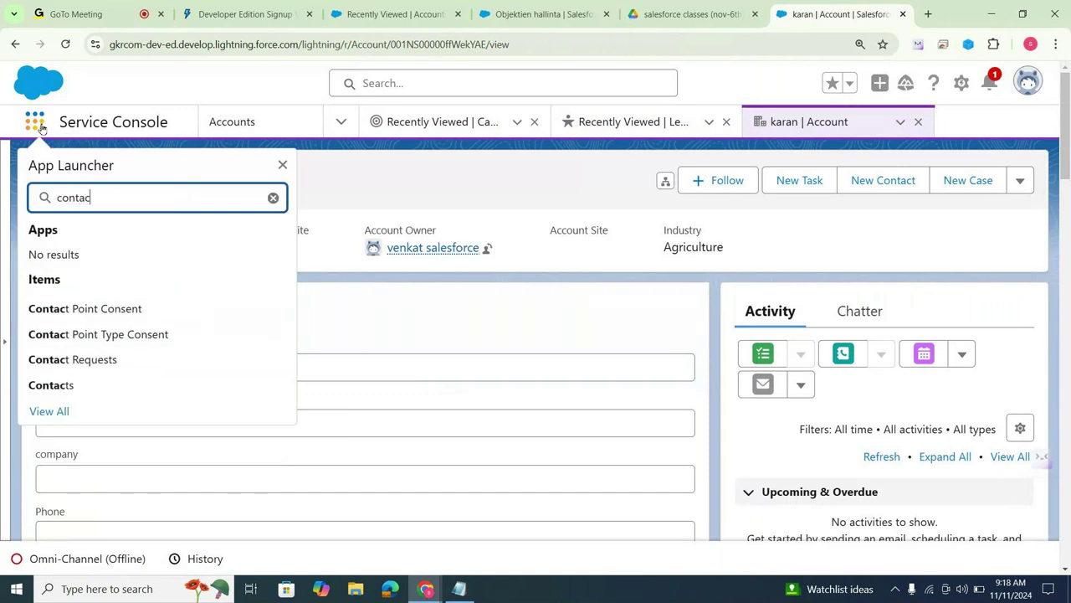
left_click(77, 383)
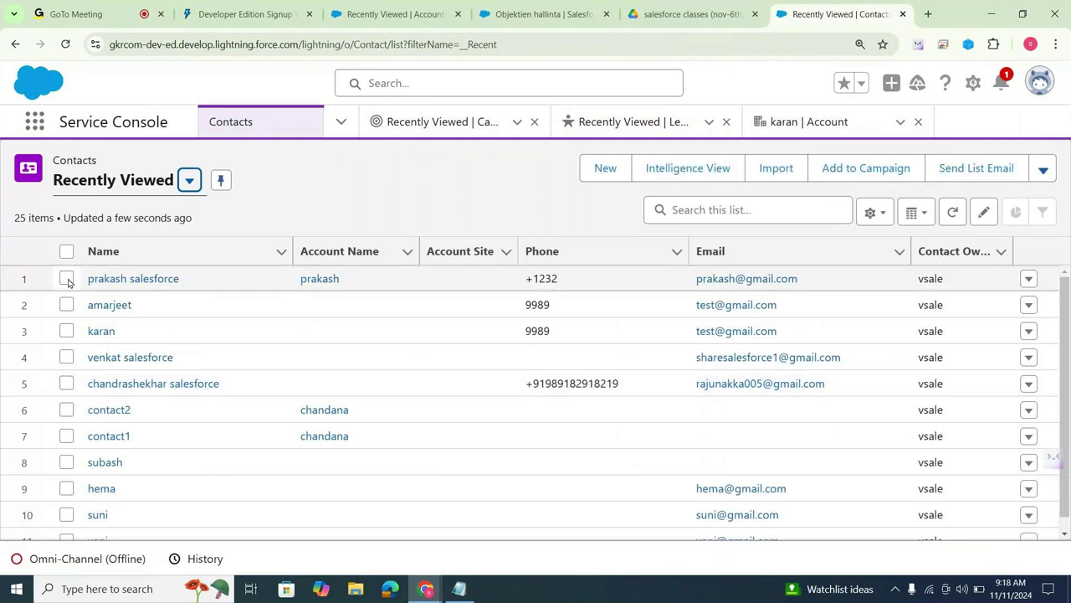
key("ctrl+1")
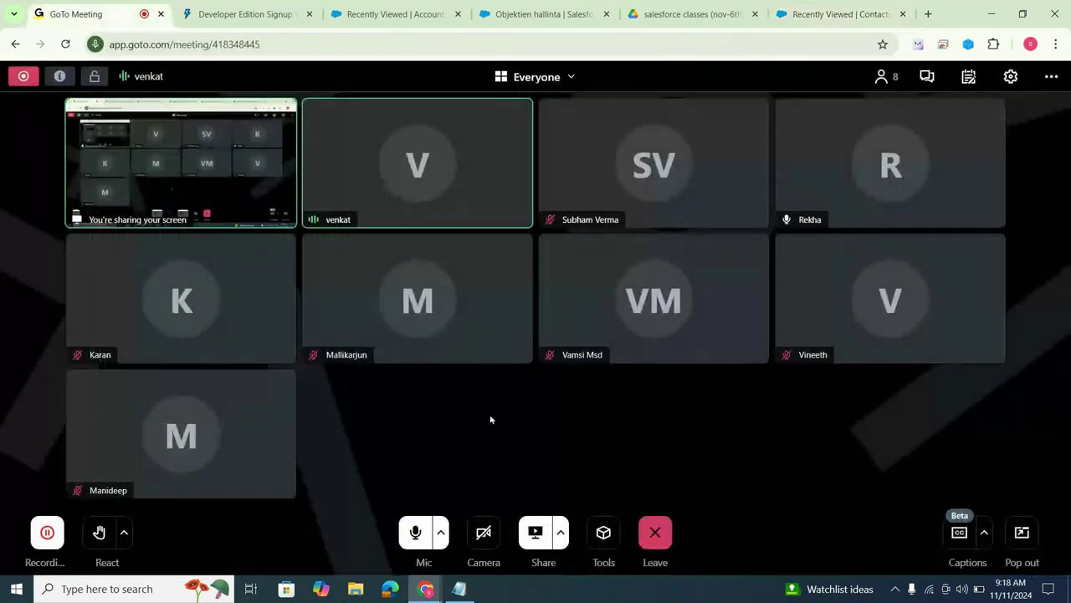